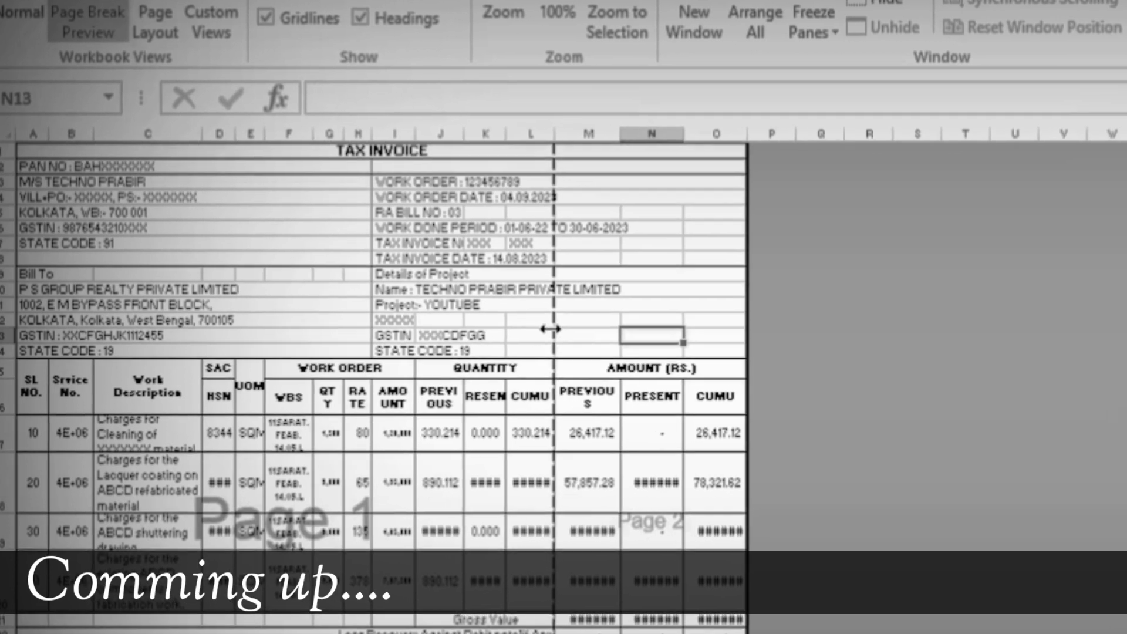
# Drag the page break out so page 1 extends through column O.
pyautogui.moveTo(550, 329); pyautogui.dragTo(552, 329)
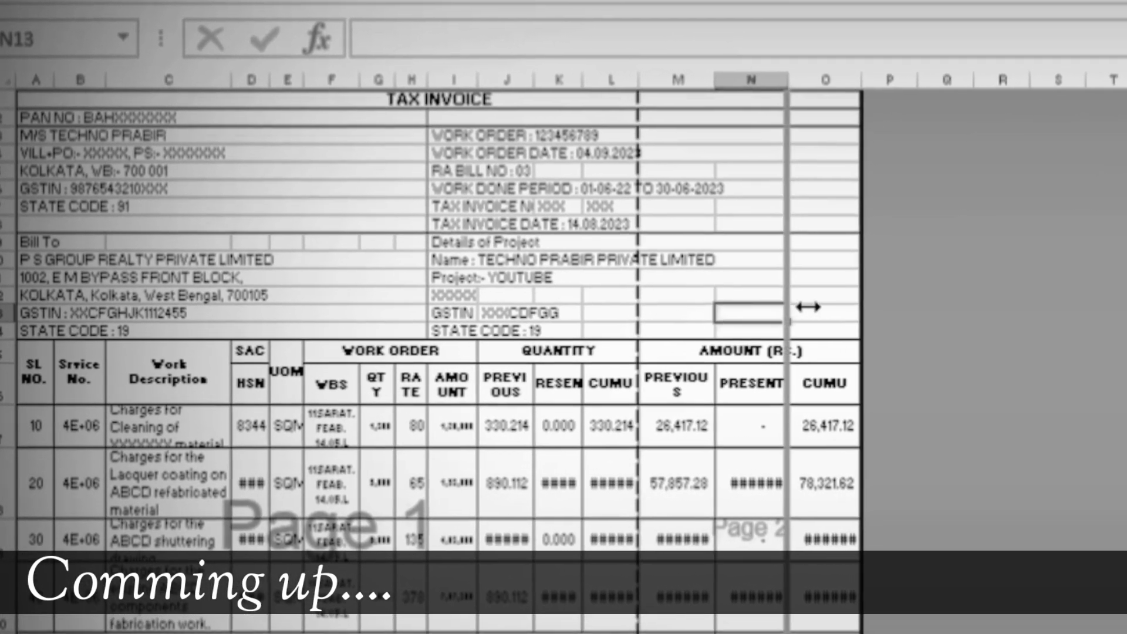
pyautogui.moveTo(599, 316); pyautogui.dragTo(881, 303)
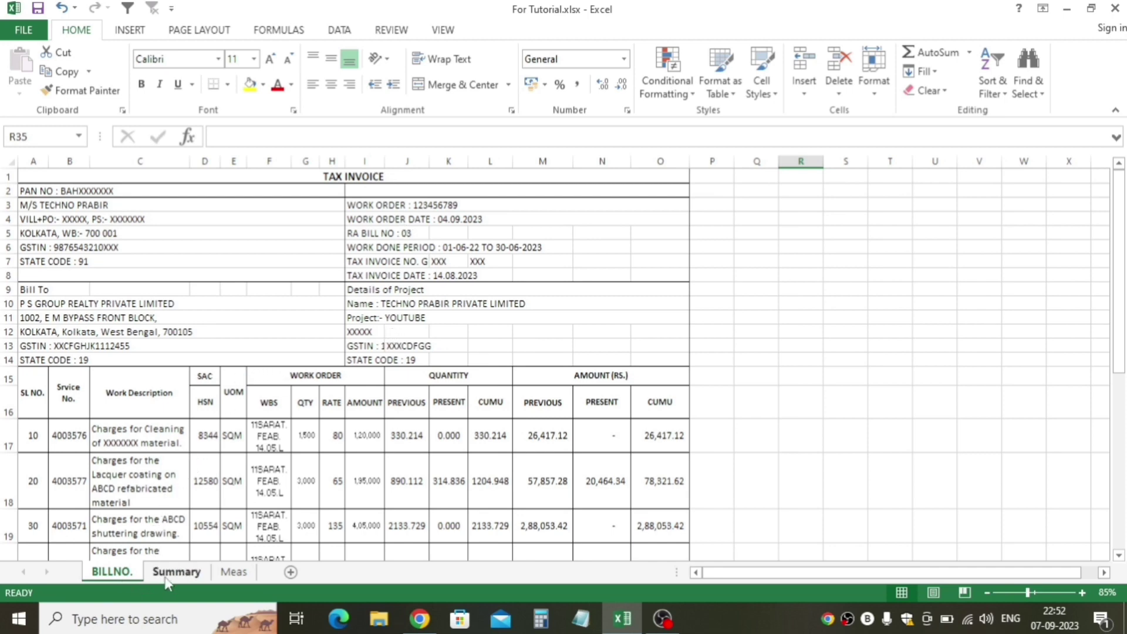
pyautogui.scroll(-2, 127, 322)
pyautogui.scroll(-2, 147, 321)
pyautogui.scroll(-2, 164, 319)
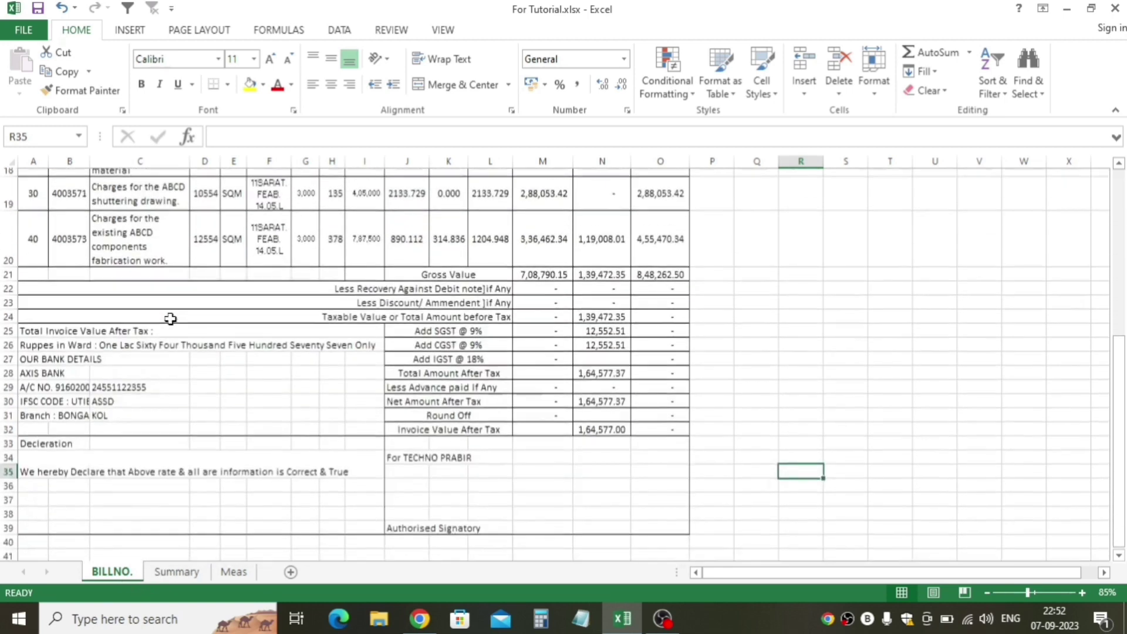
pyautogui.scroll(5, 170, 319)
pyautogui.scroll(1, 171, 319)
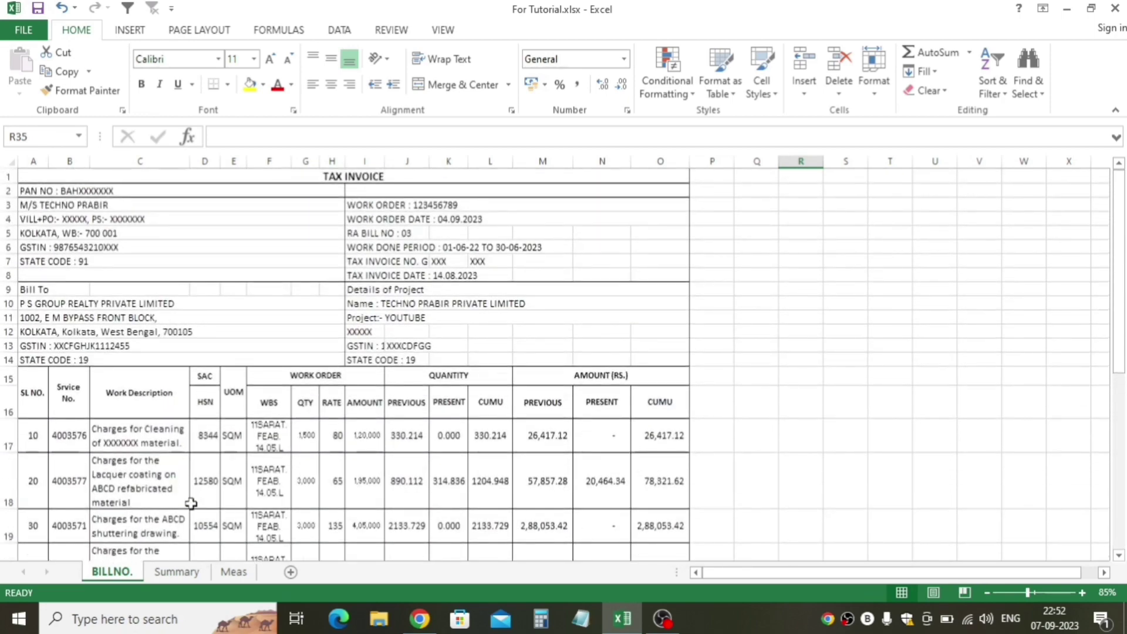
pyautogui.click(178, 574)
pyautogui.scroll(-2, 217, 273)
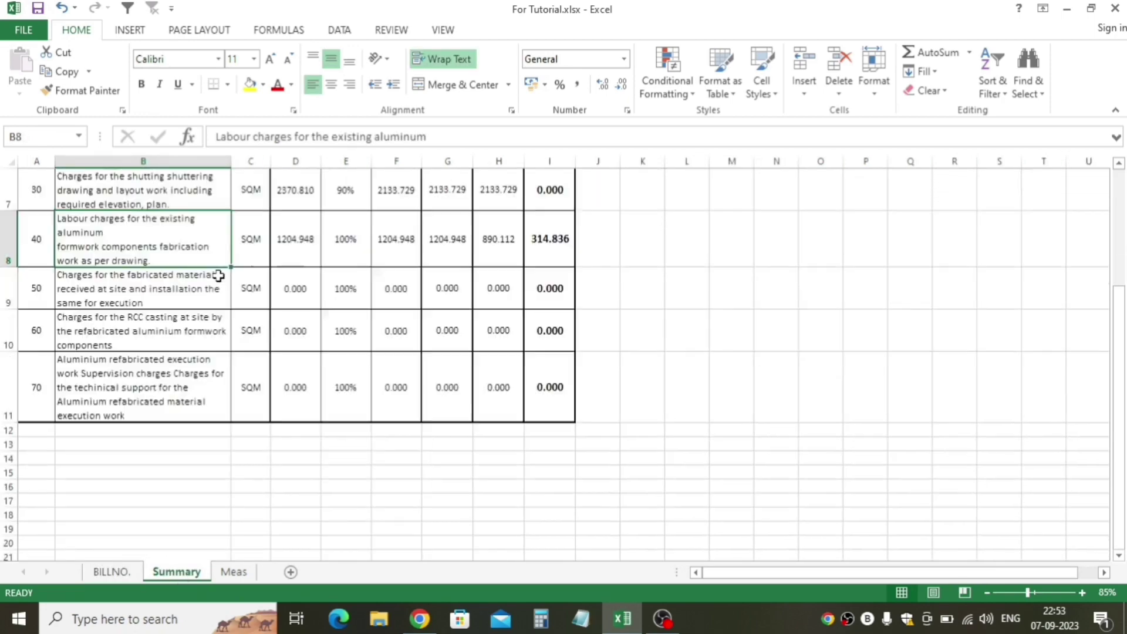
pyautogui.scroll(2, 221, 273)
pyautogui.click(233, 572)
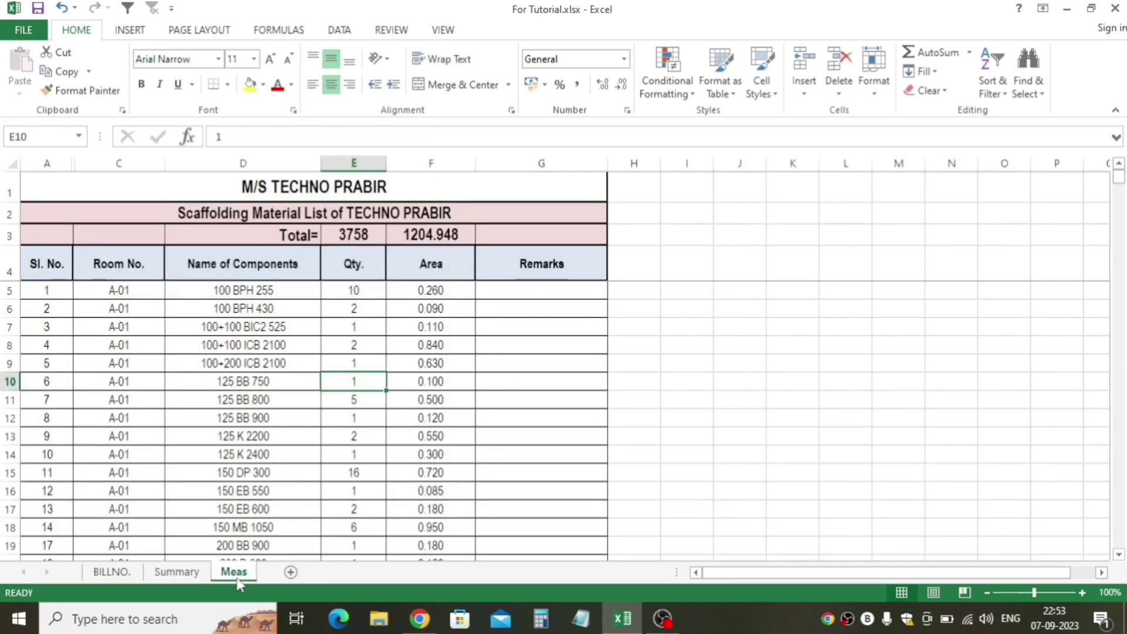
pyautogui.scroll(-2, 270, 360)
pyautogui.scroll(2, 270, 360)
pyautogui.click(121, 580)
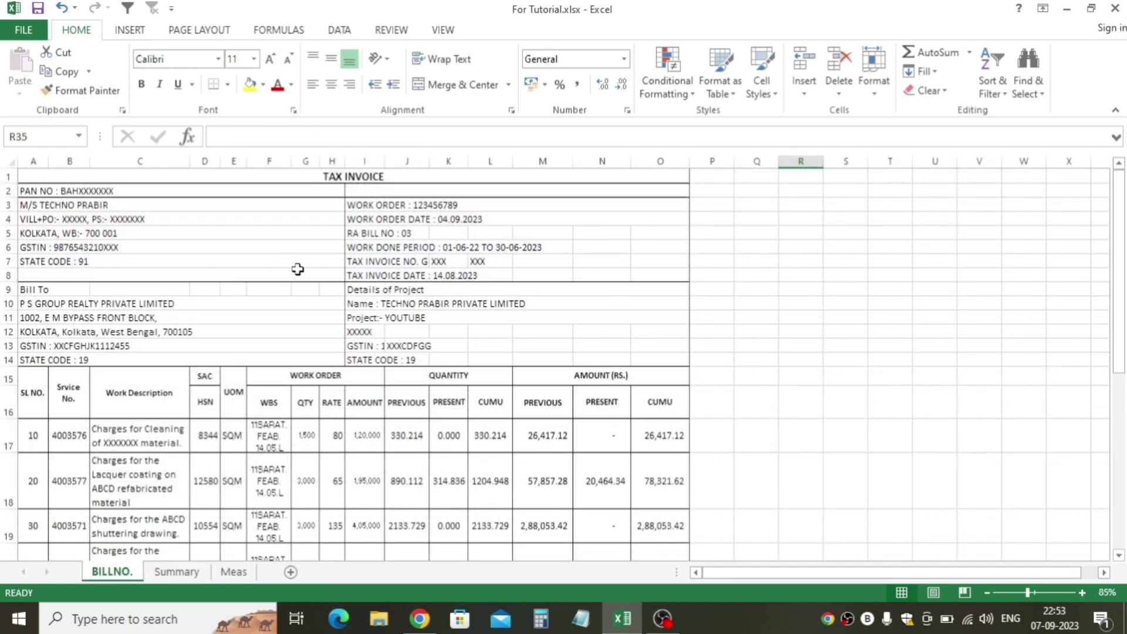
pyautogui.click(814, 334)
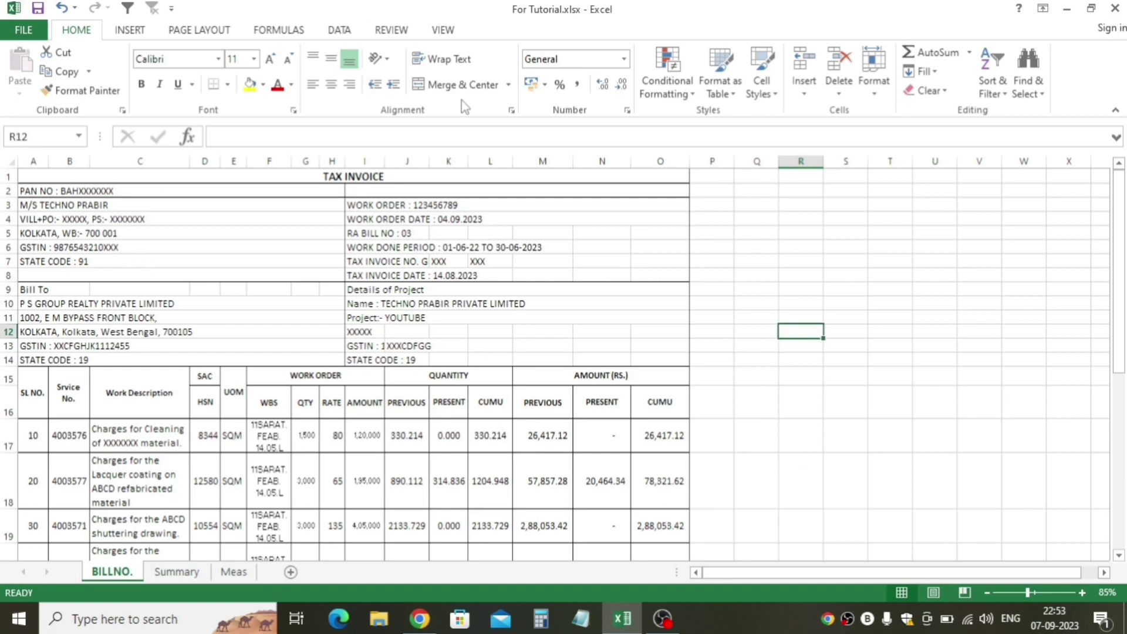
pyautogui.scroll(-2, 358, 359)
pyautogui.scroll(2, 356, 309)
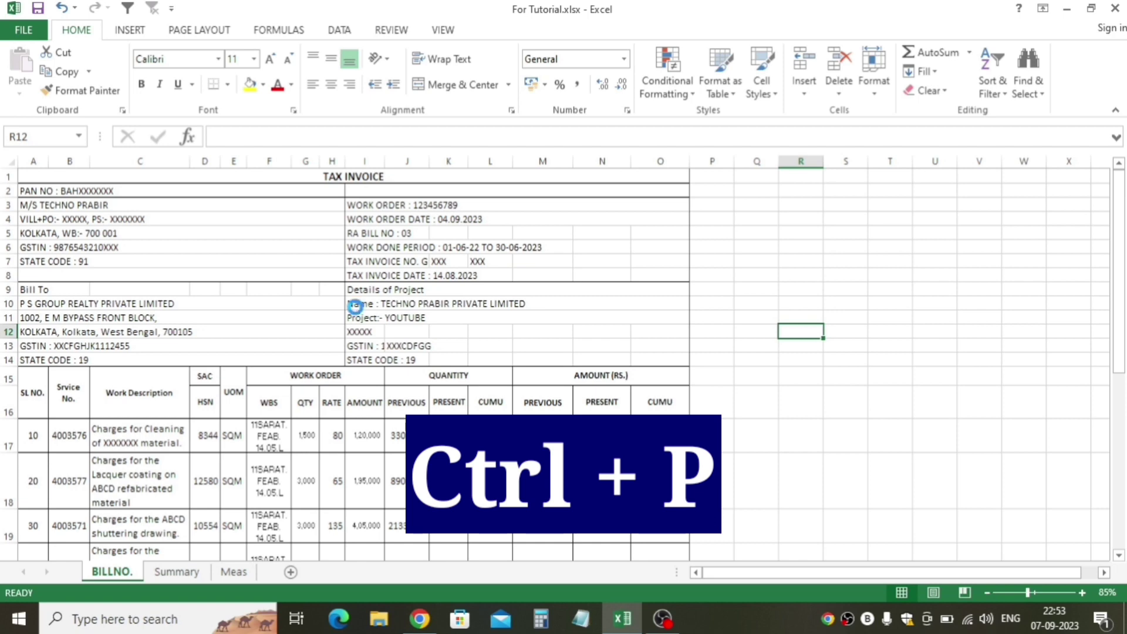
pyautogui.hotkey('ctrl', 'p')
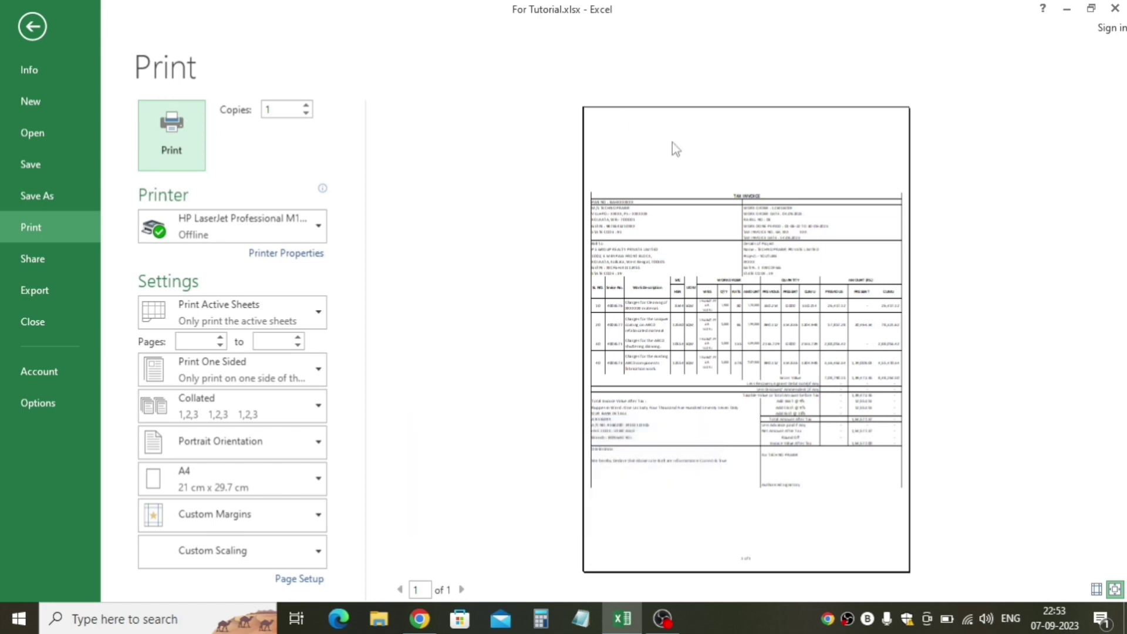
pyautogui.click(30, 32)
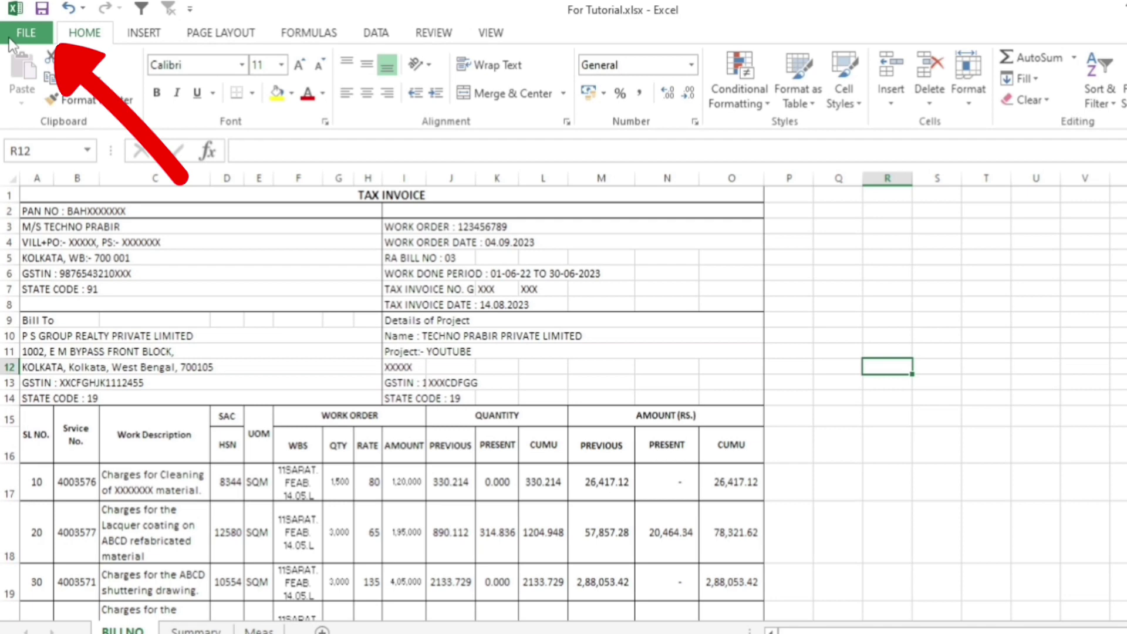
pyautogui.click(17, 40)
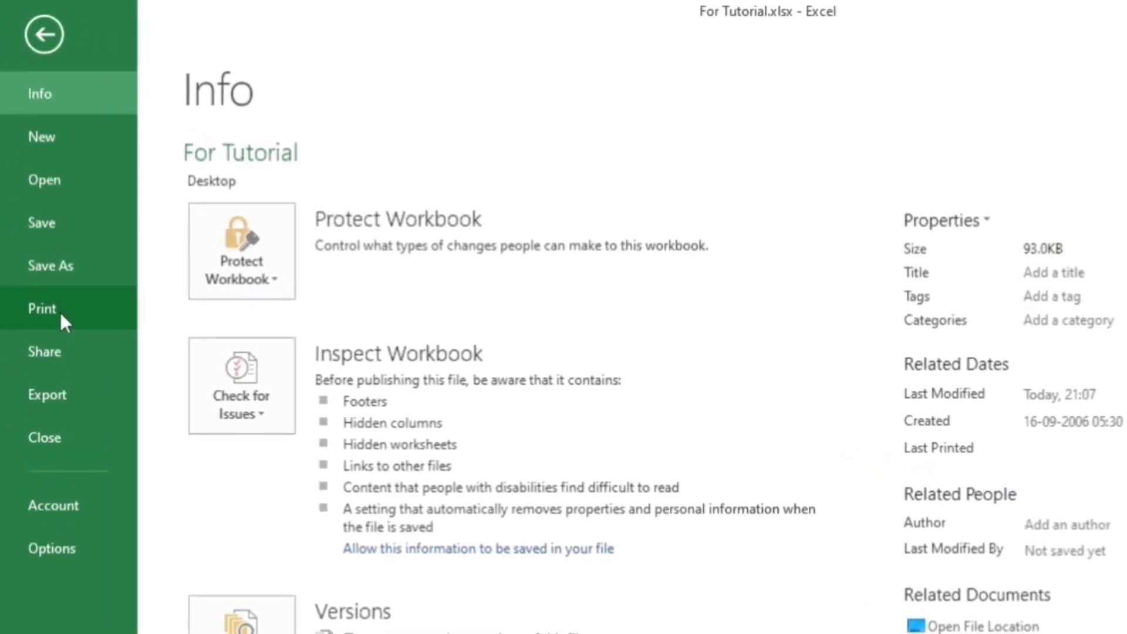
pyautogui.click(62, 327)
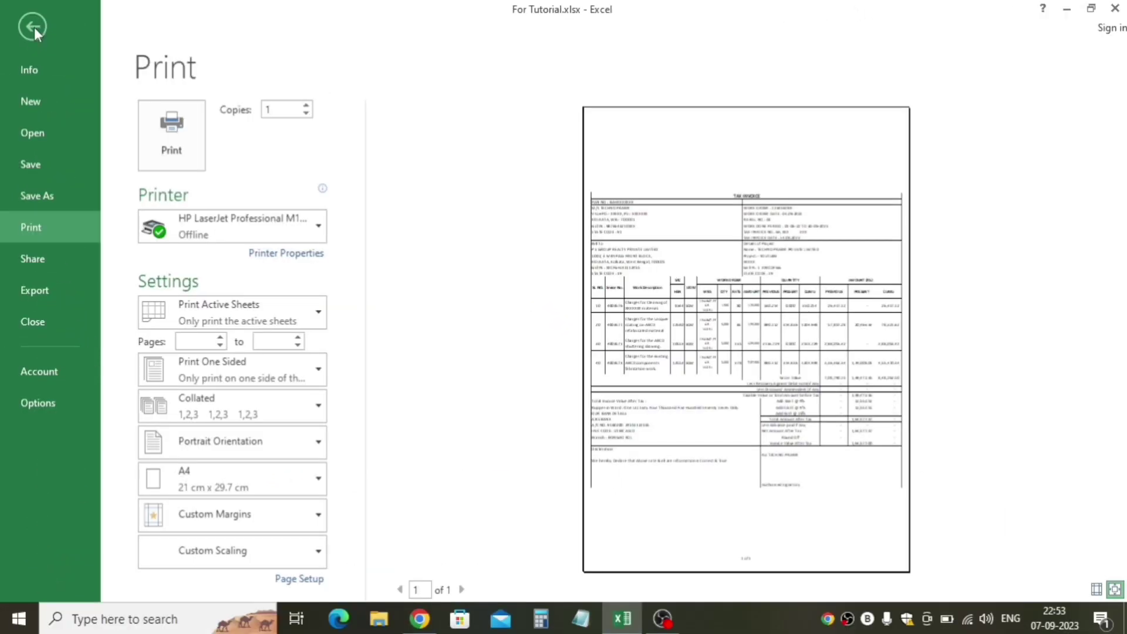
pyautogui.click(34, 28)
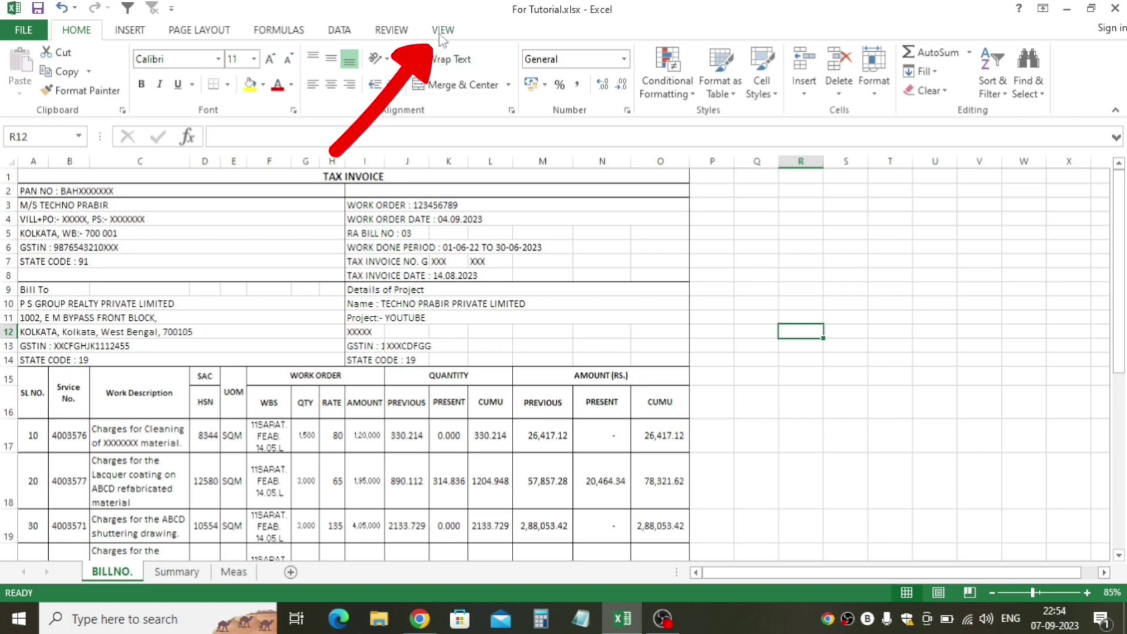
# Switch the invoice to Page Break Preview and scroll through its page breaks.
pyautogui.click(443, 32)
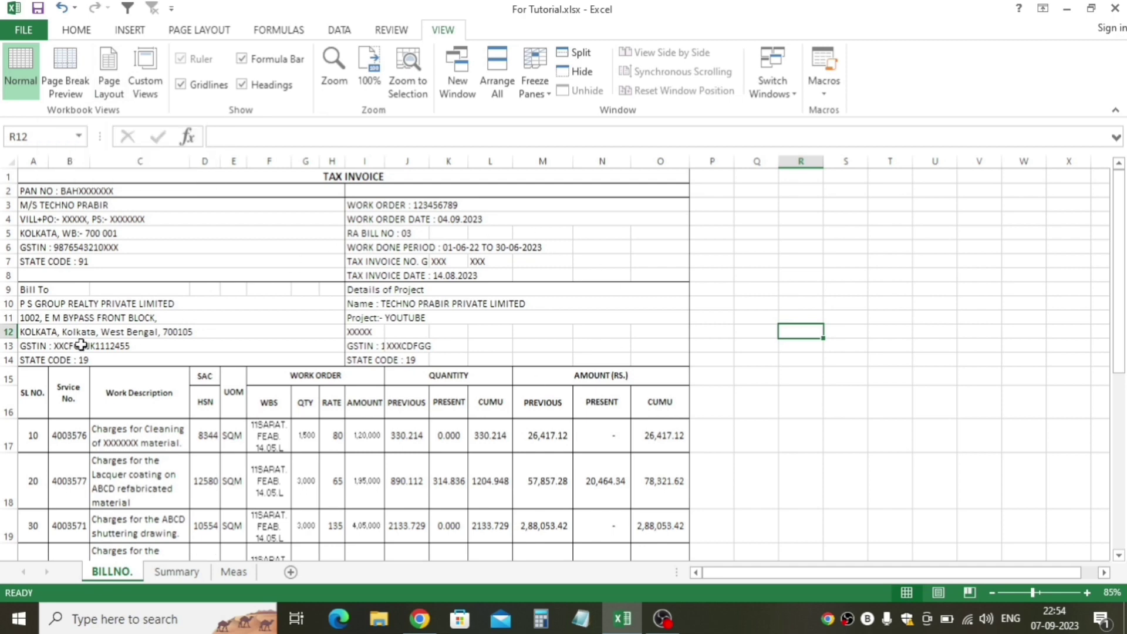
pyautogui.click(66, 66)
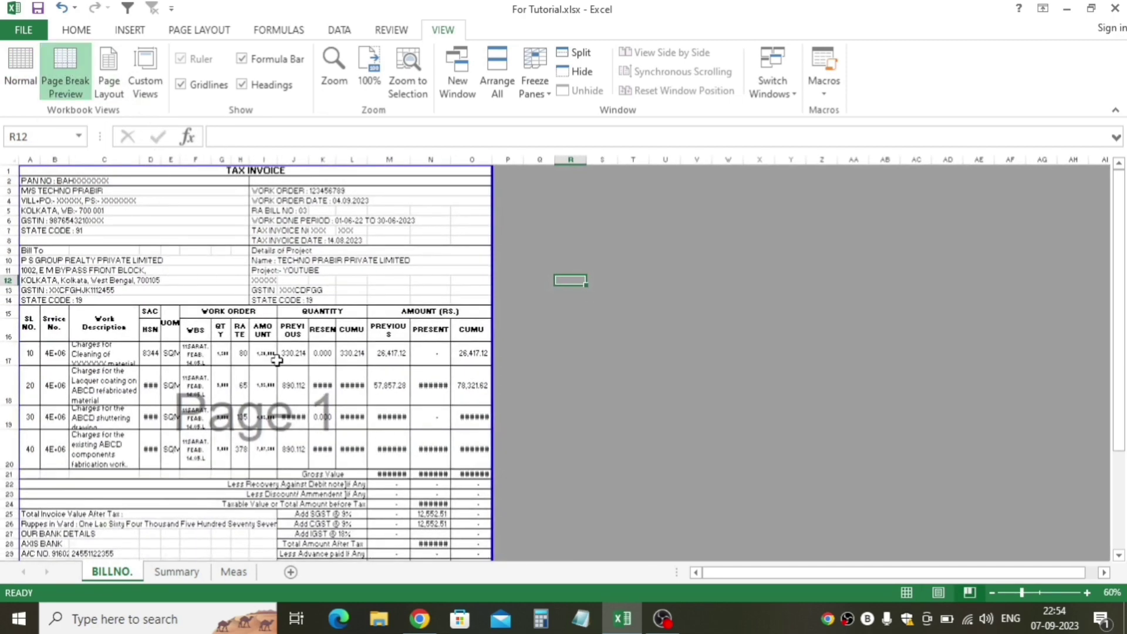
pyautogui.scroll(-3, 275, 360)
pyautogui.scroll(3, 276, 359)
pyautogui.scroll(-6, 233, 380)
pyautogui.scroll(5, 233, 380)
pyautogui.scroll(1, 233, 380)
pyautogui.scroll(-5, 233, 381)
pyautogui.scroll(5, 232, 381)
# Cycle through Page Layout and Page Break Preview from the ribbon, then return to Normal view.
pyautogui.click(109, 67)
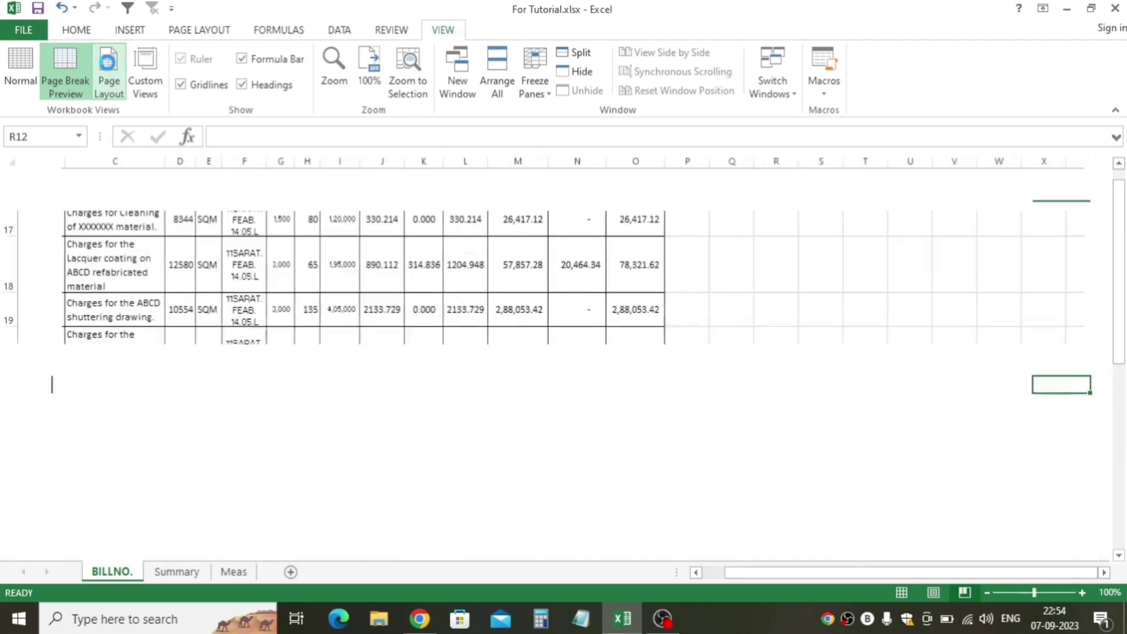
pyautogui.click(65, 70)
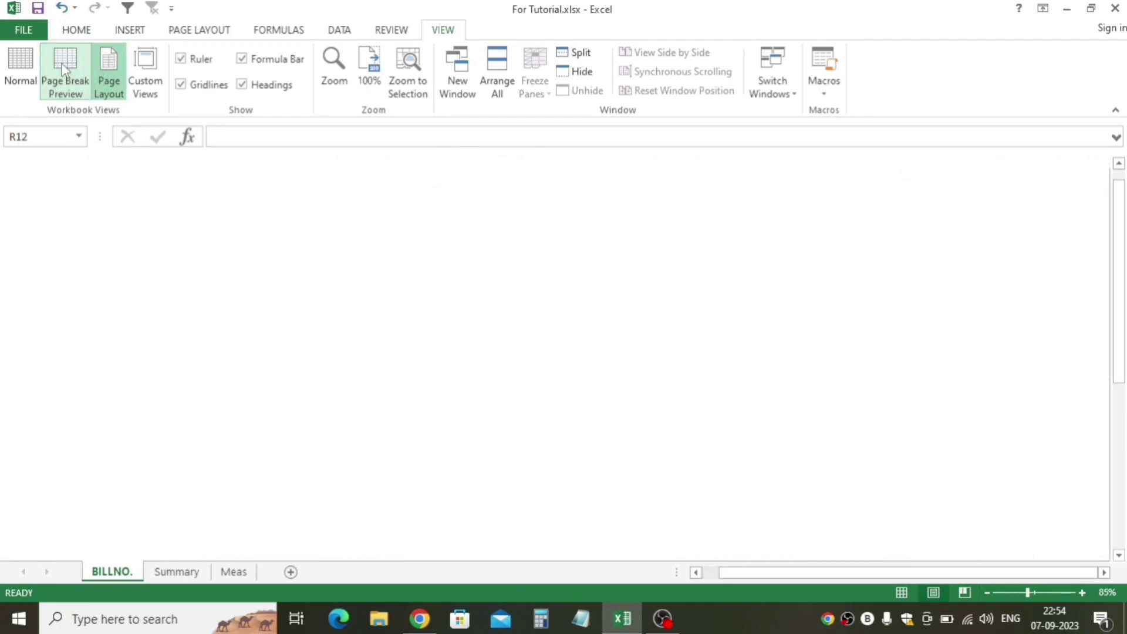
pyautogui.click(19, 76)
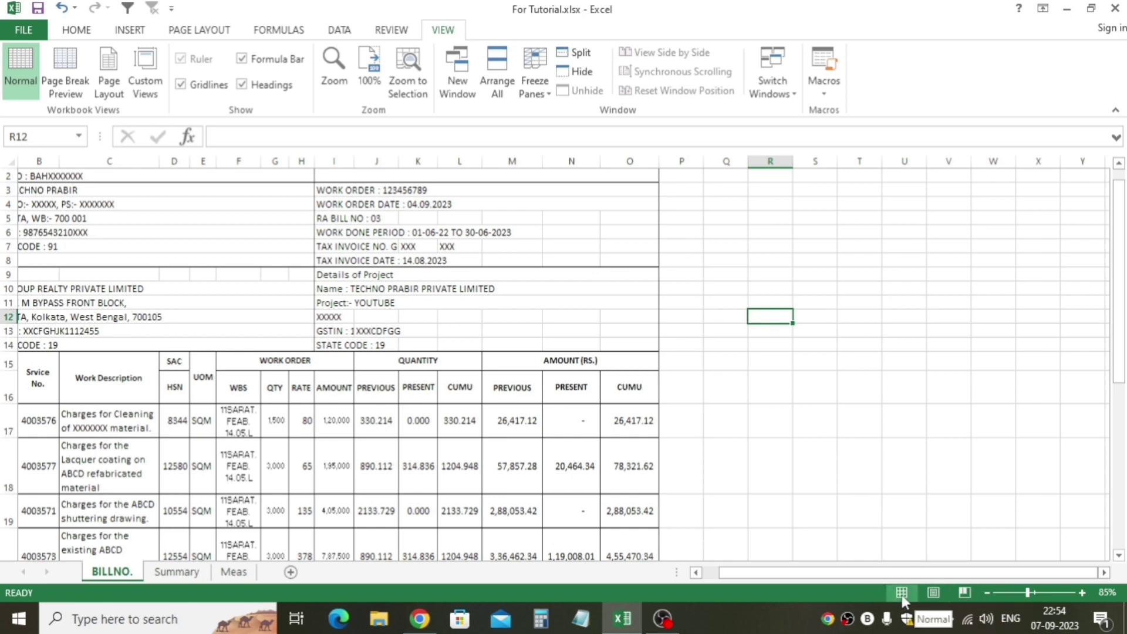
# Repeat the Page Layout and Page Break Preview switch with the status-bar buttons, ending in Normal view.
pyautogui.click(932, 593)
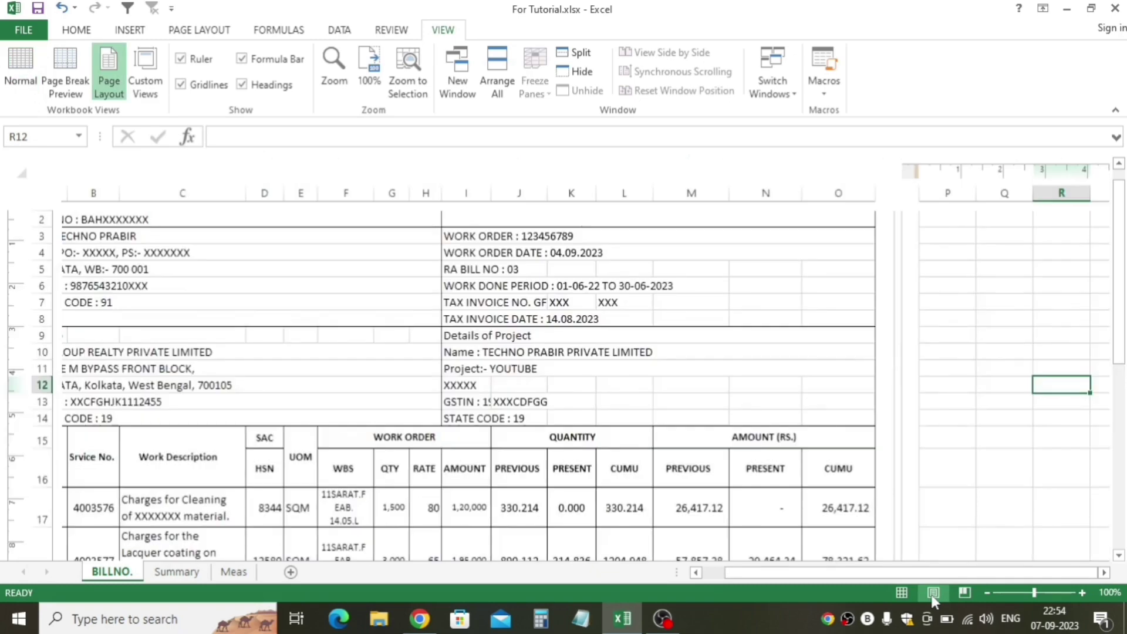
pyautogui.click(961, 593)
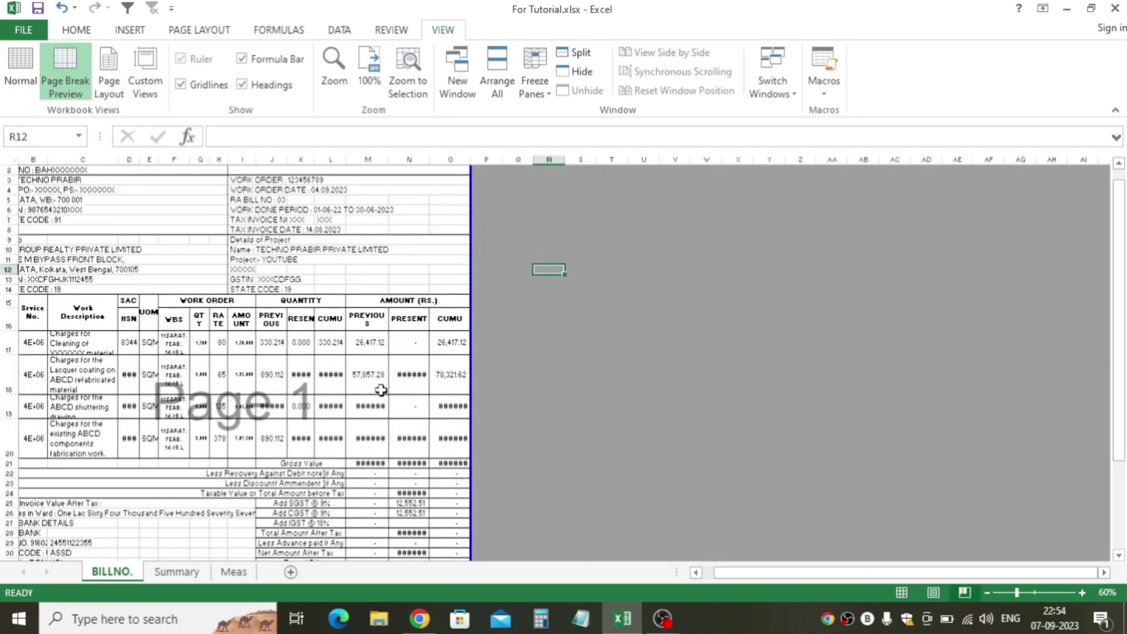
pyautogui.click(15, 59)
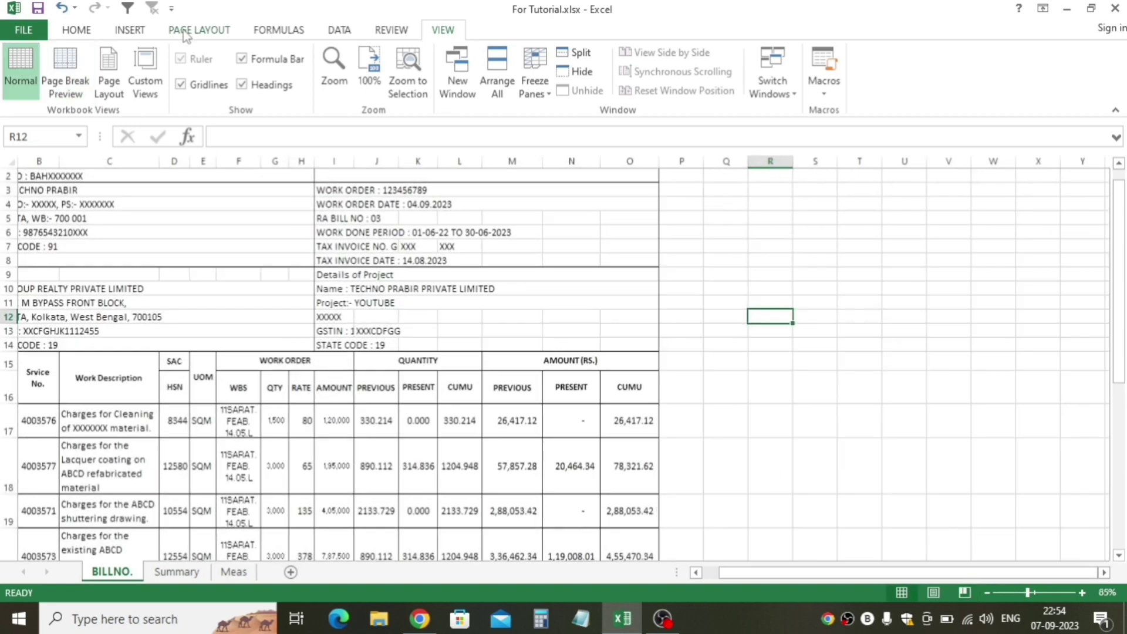
pyautogui.scroll(1, 111, 209)
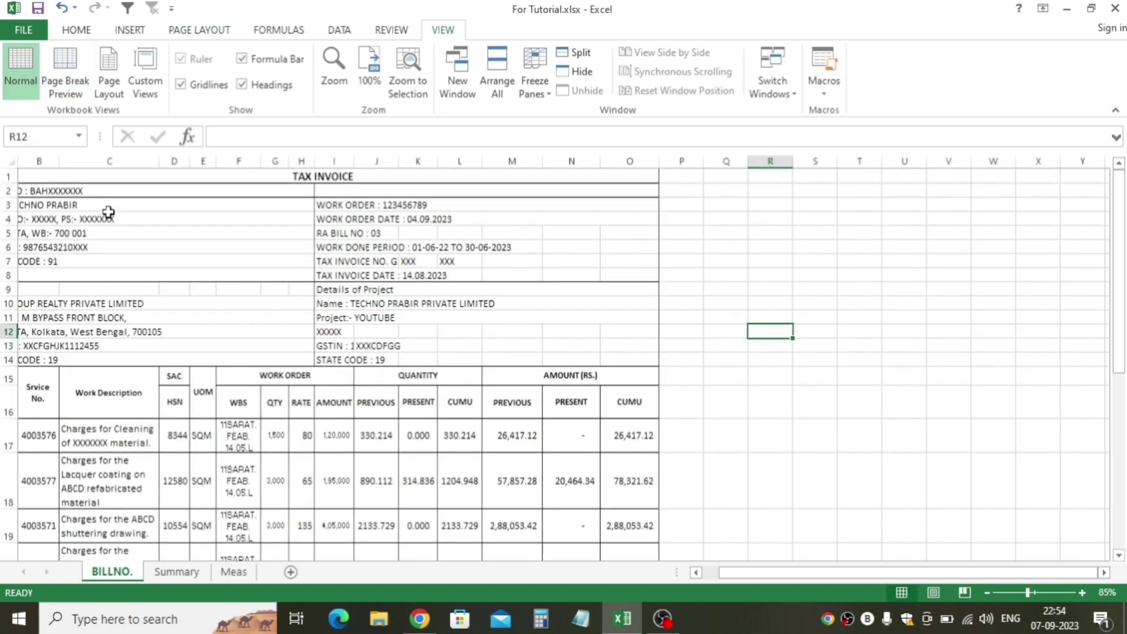
# Select the item table and totals down to row 35 and set it as the print area.
pyautogui.moveTo(800, 573); pyautogui.dragTo(782, 573)
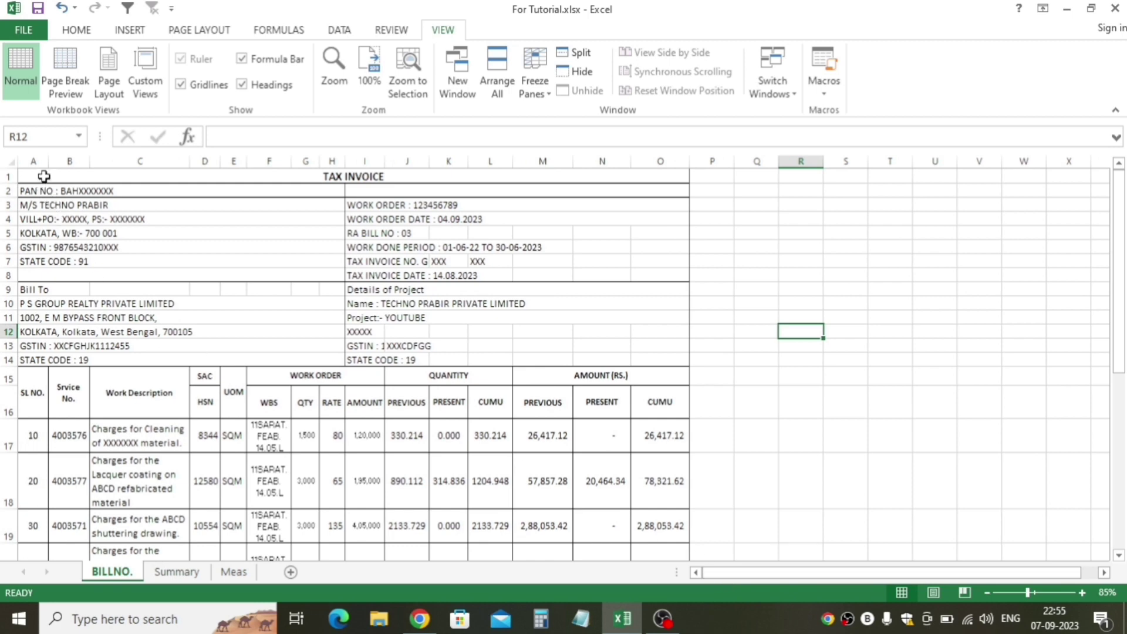
pyautogui.moveTo(44, 177); pyautogui.dragTo(158, 262)
pyautogui.click(117, 303)
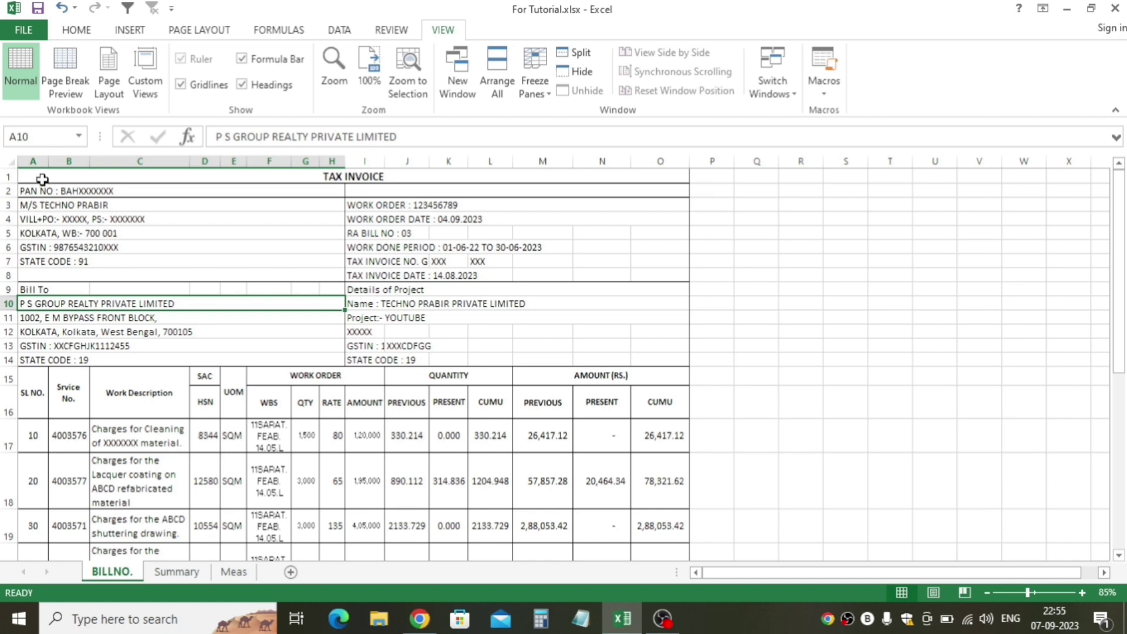
pyautogui.moveTo(42, 179); pyautogui.dragTo(146, 360)
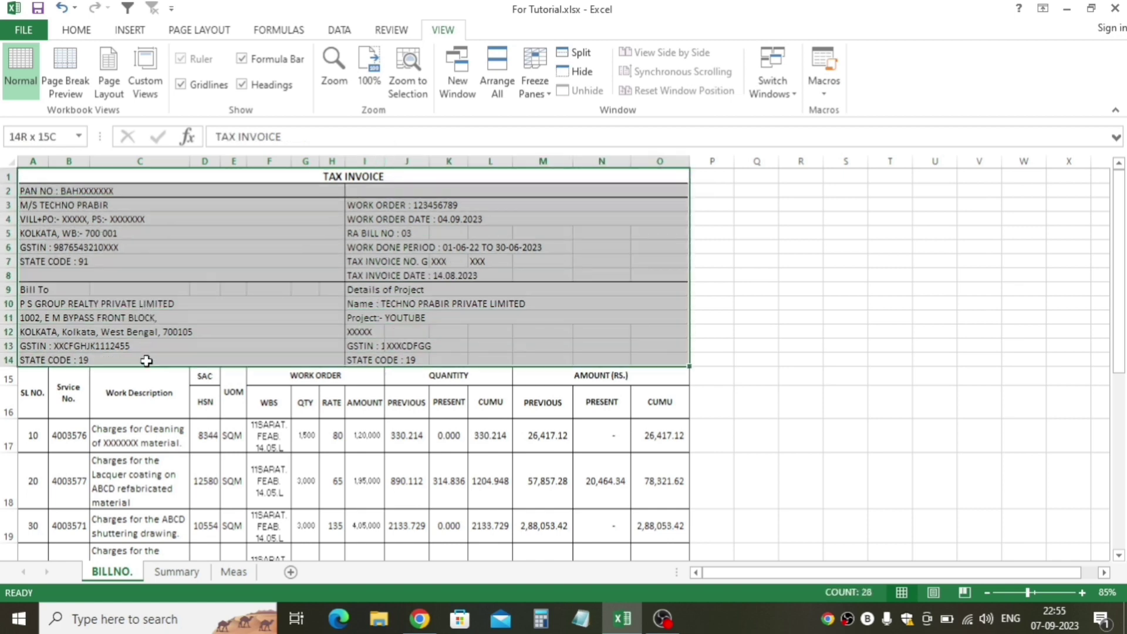
pyautogui.moveTo(37, 391)
pyautogui.mouseDown()
pyautogui.moveTo(298, 567)
pyautogui.moveTo(295, 513)
pyautogui.mouseUp()
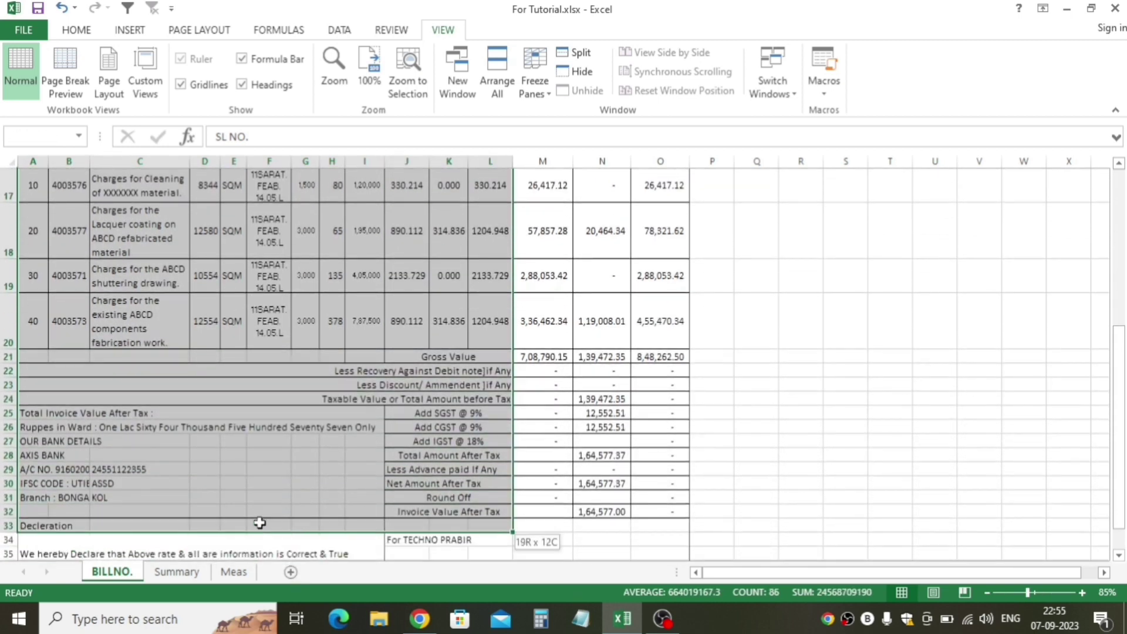
pyautogui.moveTo(259, 522); pyautogui.dragTo(264, 547)
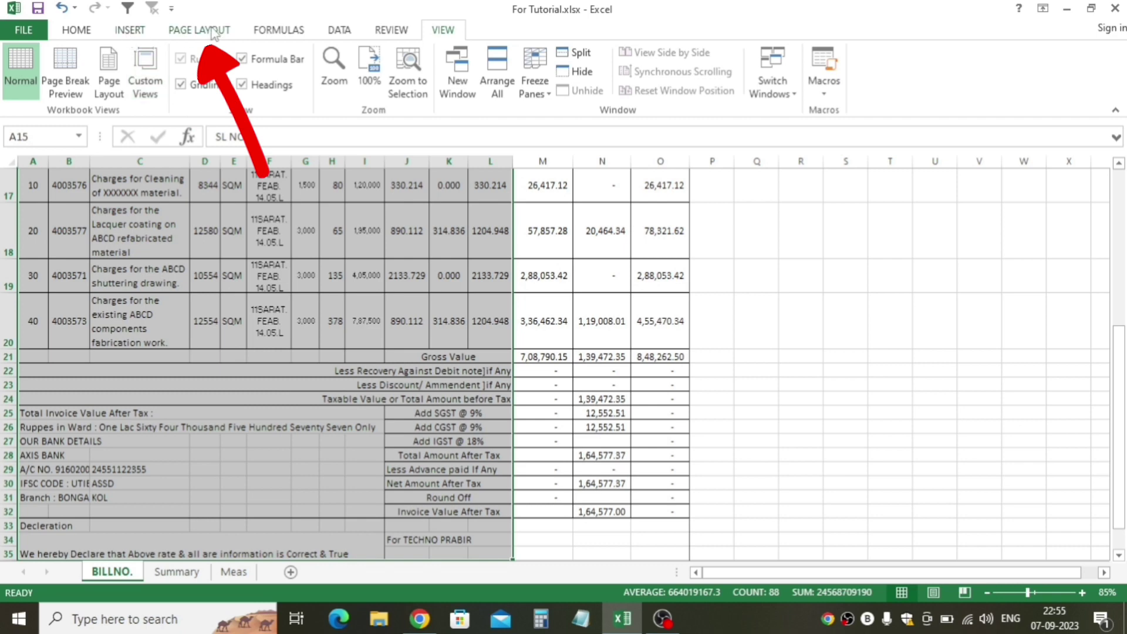
pyautogui.click(212, 32)
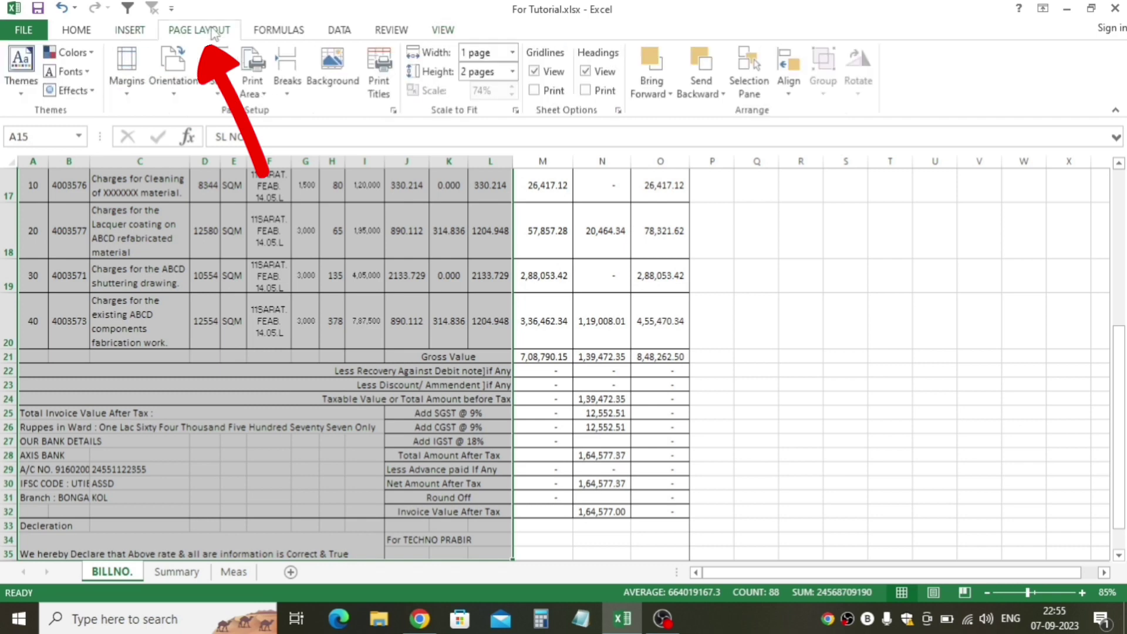
pyautogui.click(259, 97)
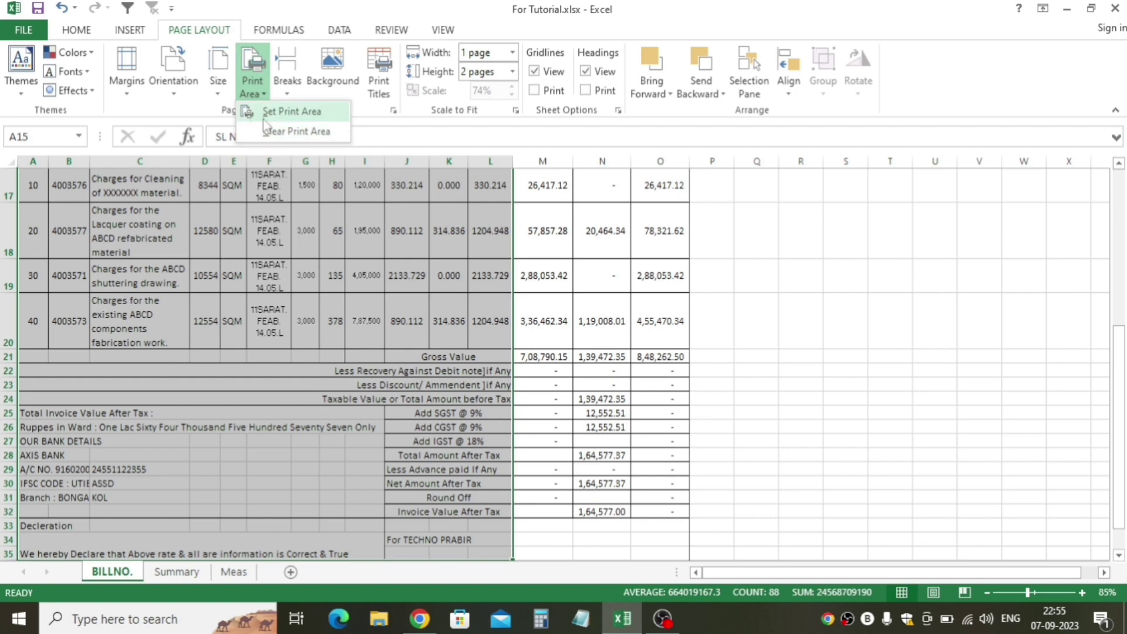
pyautogui.click(296, 117)
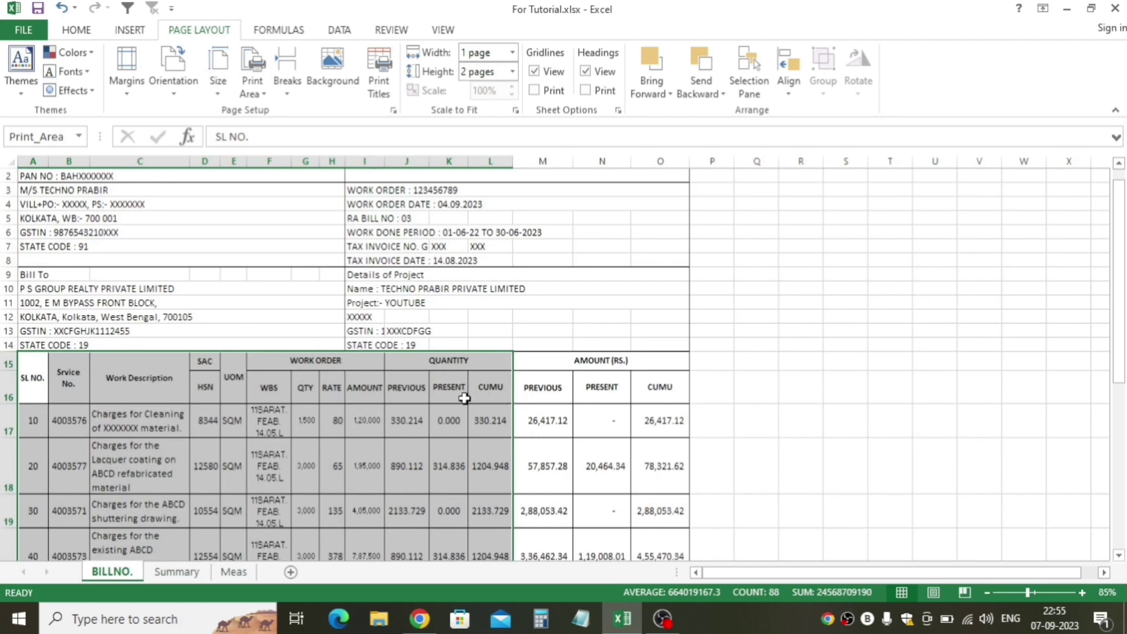
# Open the print preview with Ctrl+P, zoom in and scroll through the table-only page.
pyautogui.hotkey('ctrl', 'p')
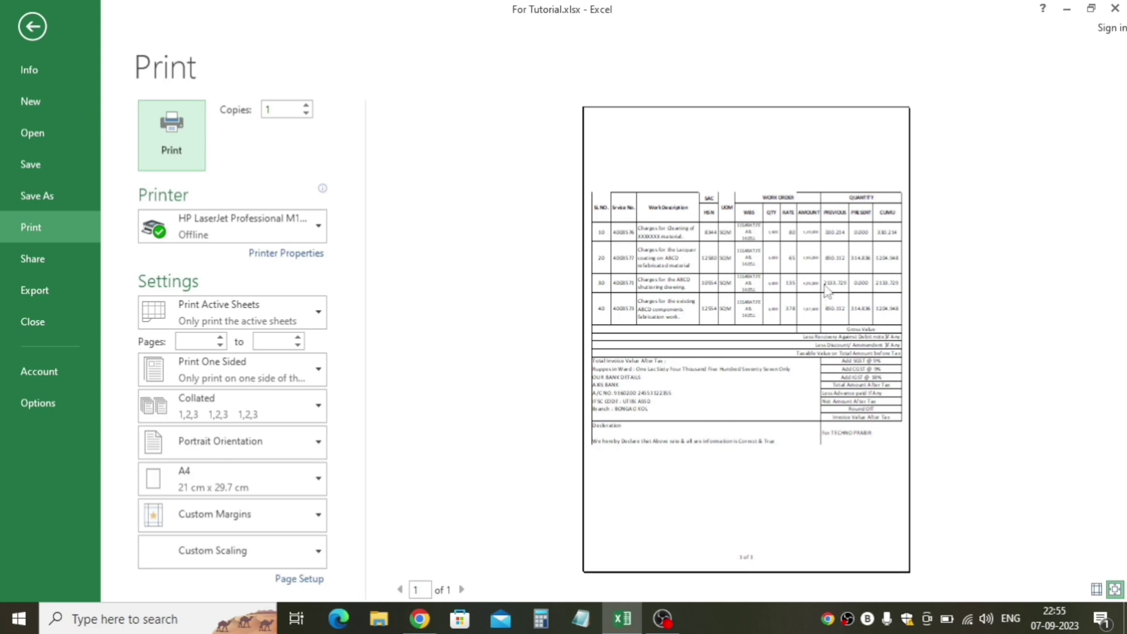
pyautogui.click(833, 261)
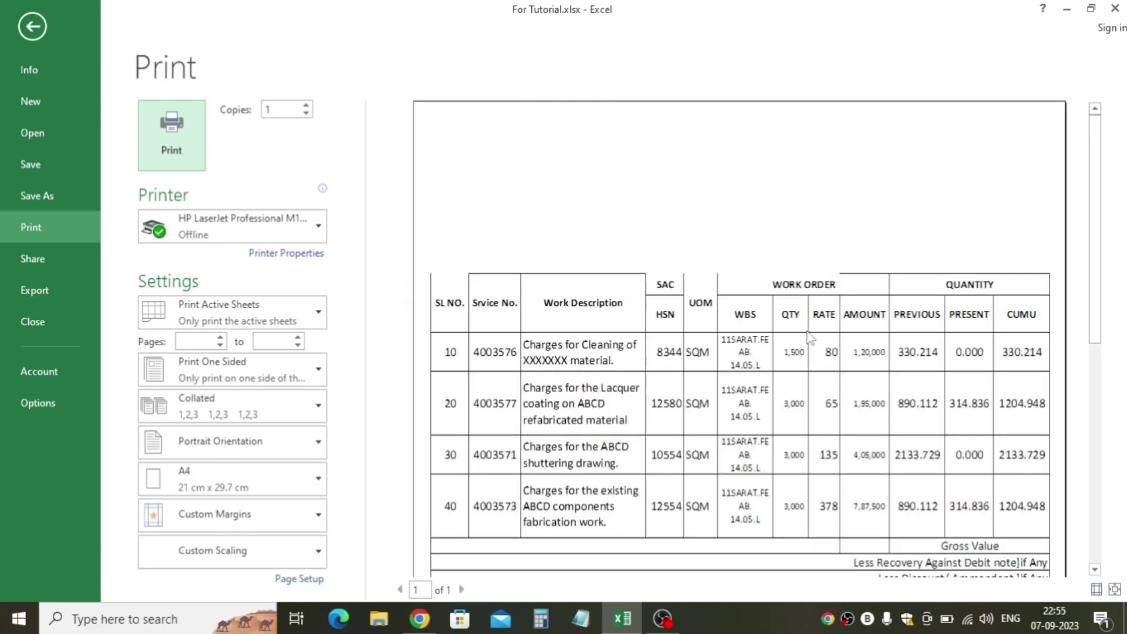
pyautogui.scroll(-3, 810, 337)
pyautogui.scroll(-3, 806, 347)
pyautogui.scroll(-1, 802, 355)
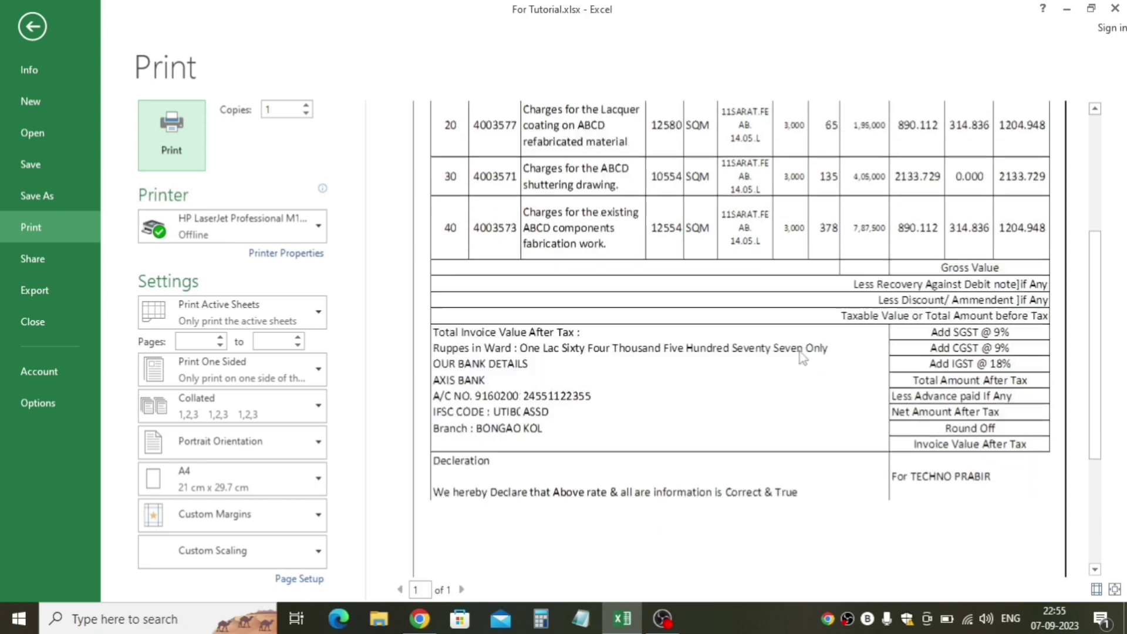
pyautogui.scroll(-3, 800, 351)
pyautogui.scroll(-1, 799, 351)
pyautogui.scroll(-1, 800, 351)
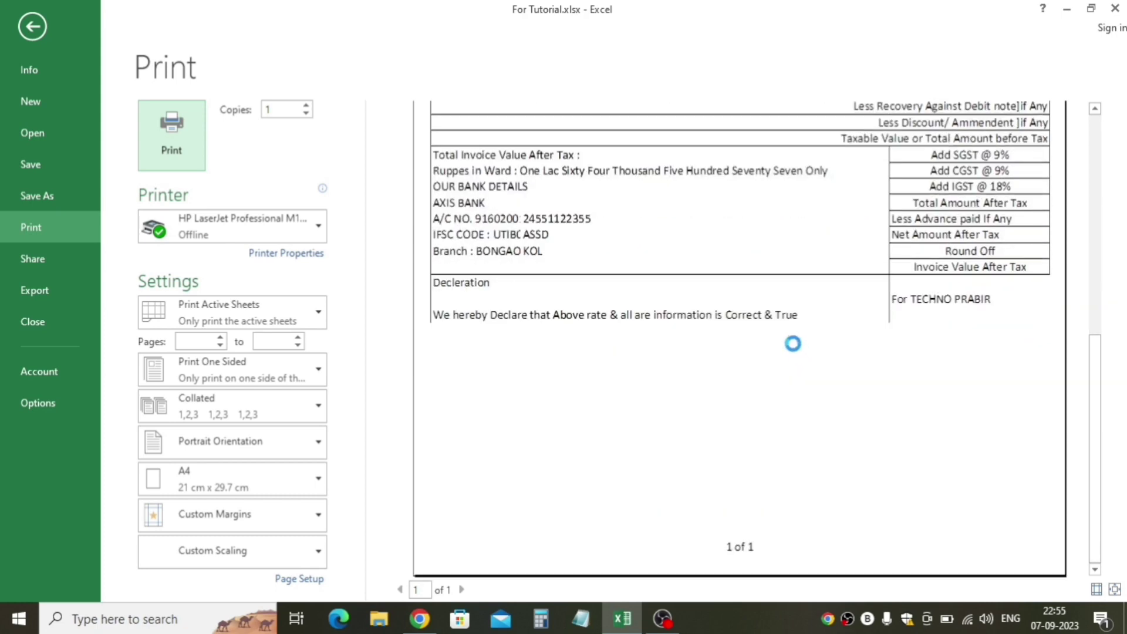
pyautogui.scroll(1, 792, 343)
pyautogui.scroll(3, 794, 347)
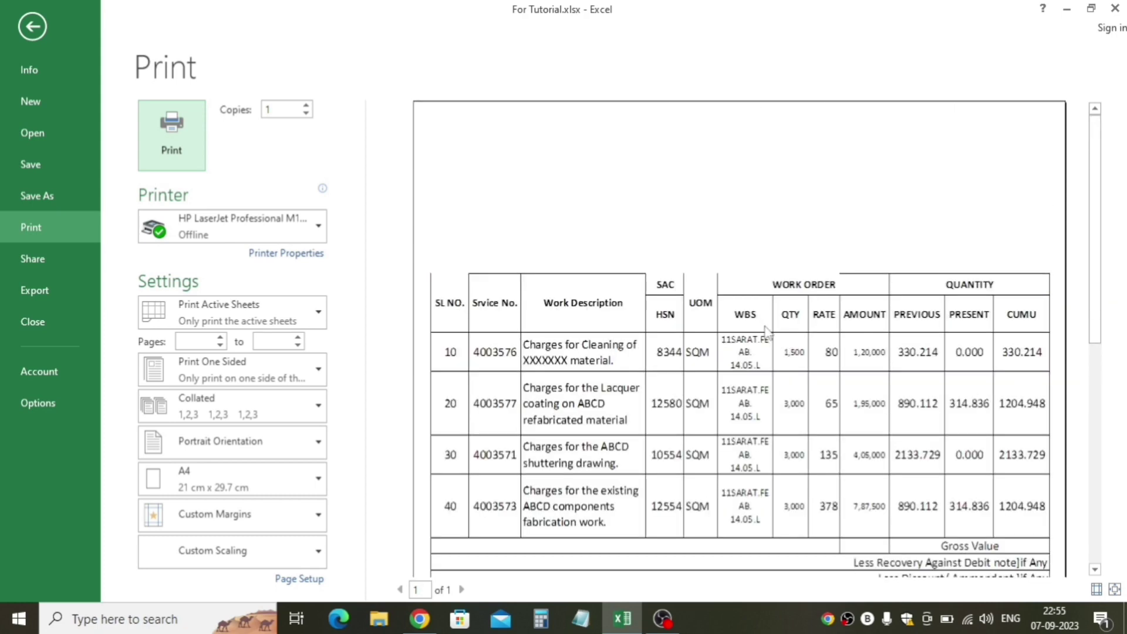
pyautogui.scroll(-1, 760, 324)
pyautogui.scroll(-3, 760, 323)
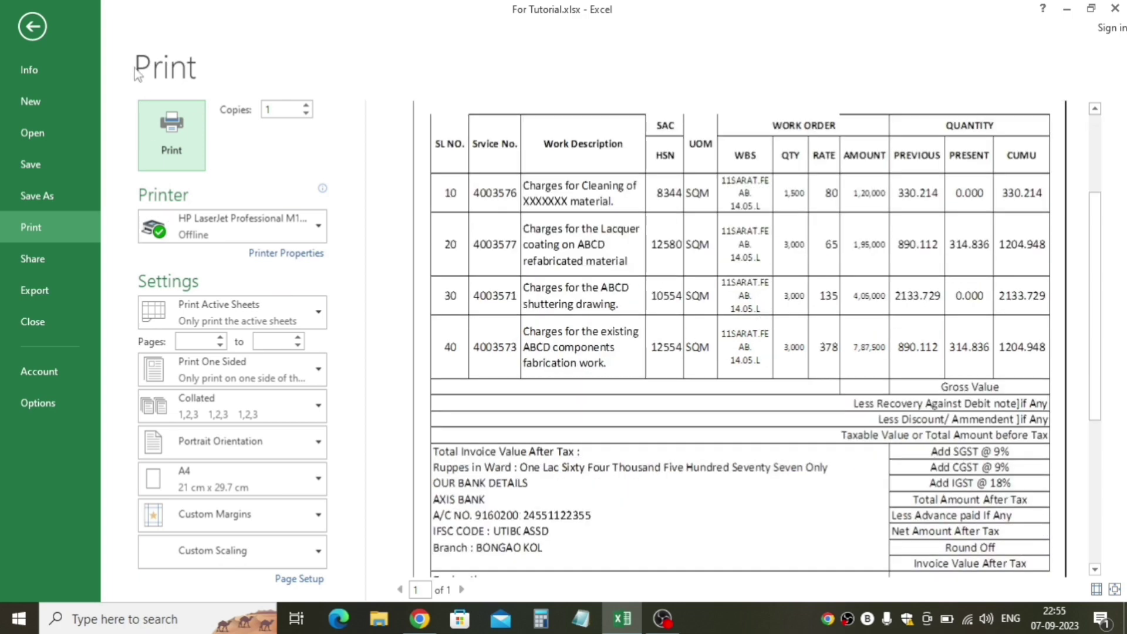
# Return to the BILLNO. worksheet and clear its print area.
pyautogui.click(31, 29)
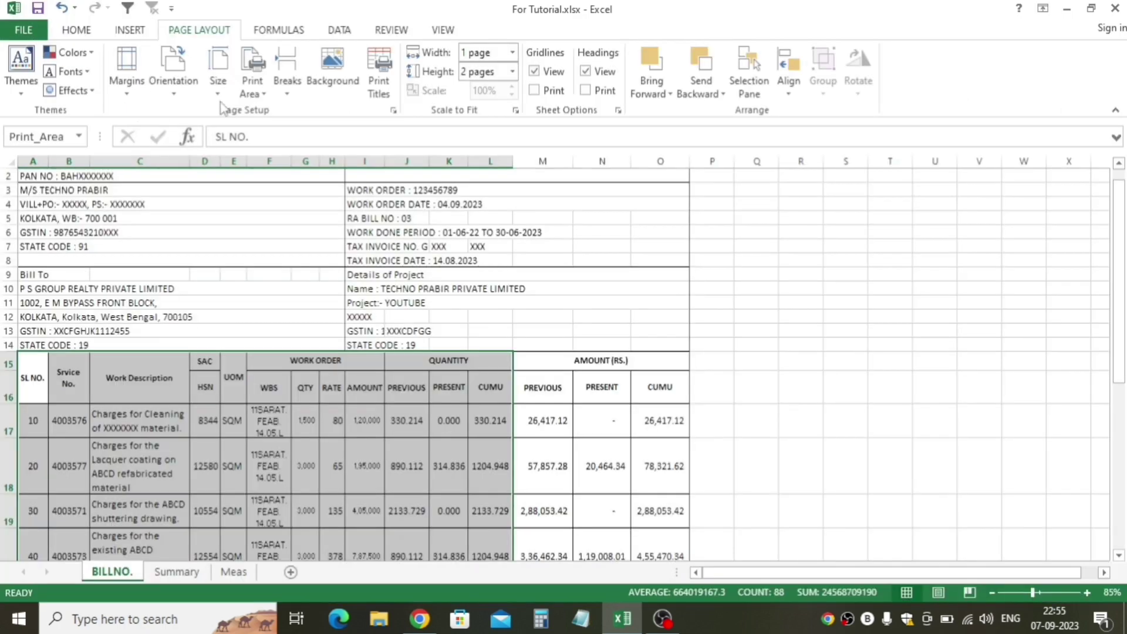
pyautogui.click(483, 312)
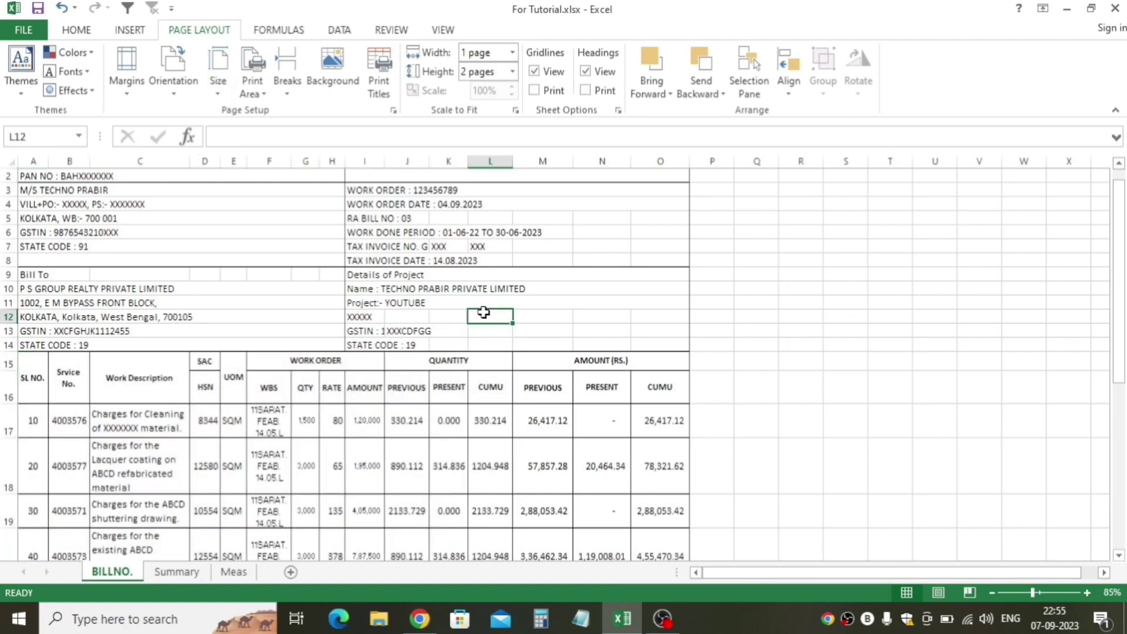
pyautogui.click(253, 76)
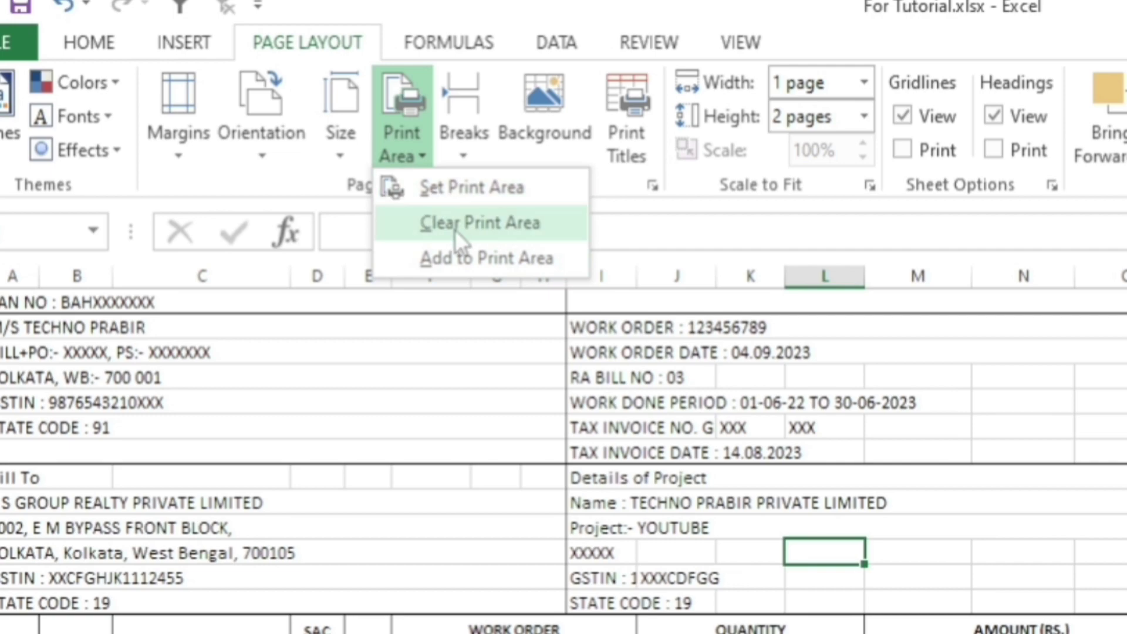
pyautogui.click(537, 228)
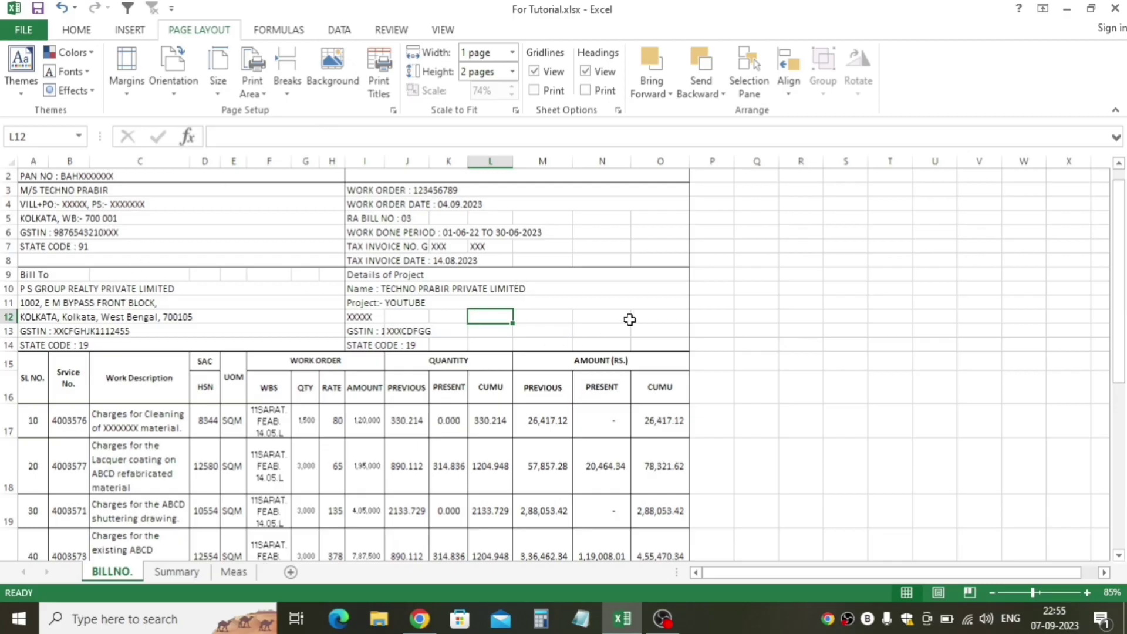
pyautogui.click(754, 327)
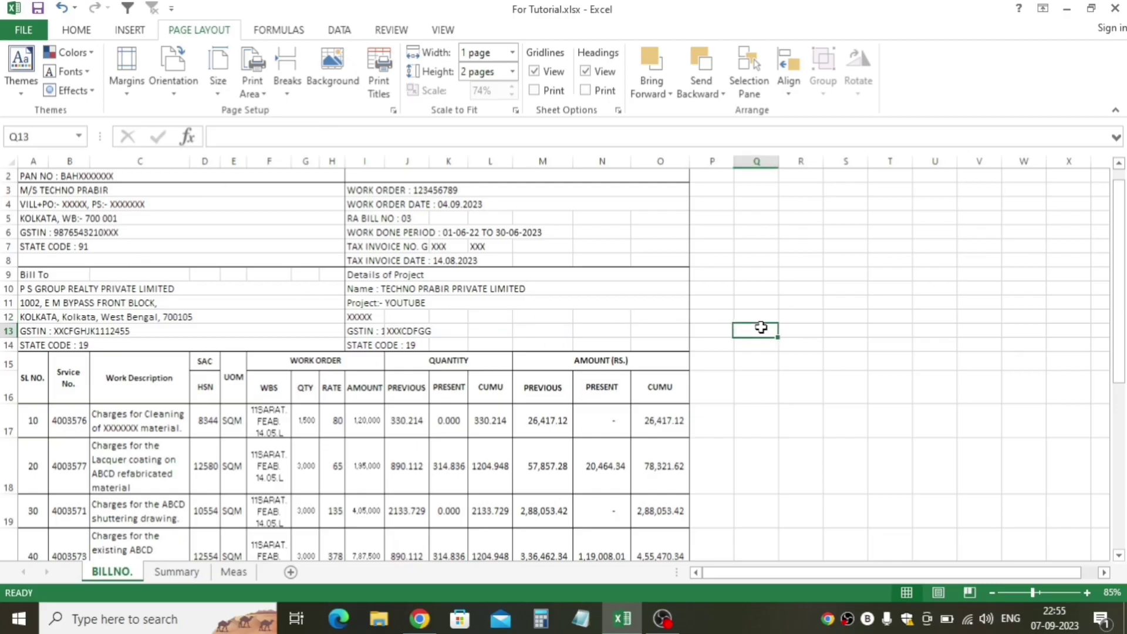
# Reopen the print preview and zoom out to show the whole invoice page.
pyautogui.hotkey('ctrl', 'p')
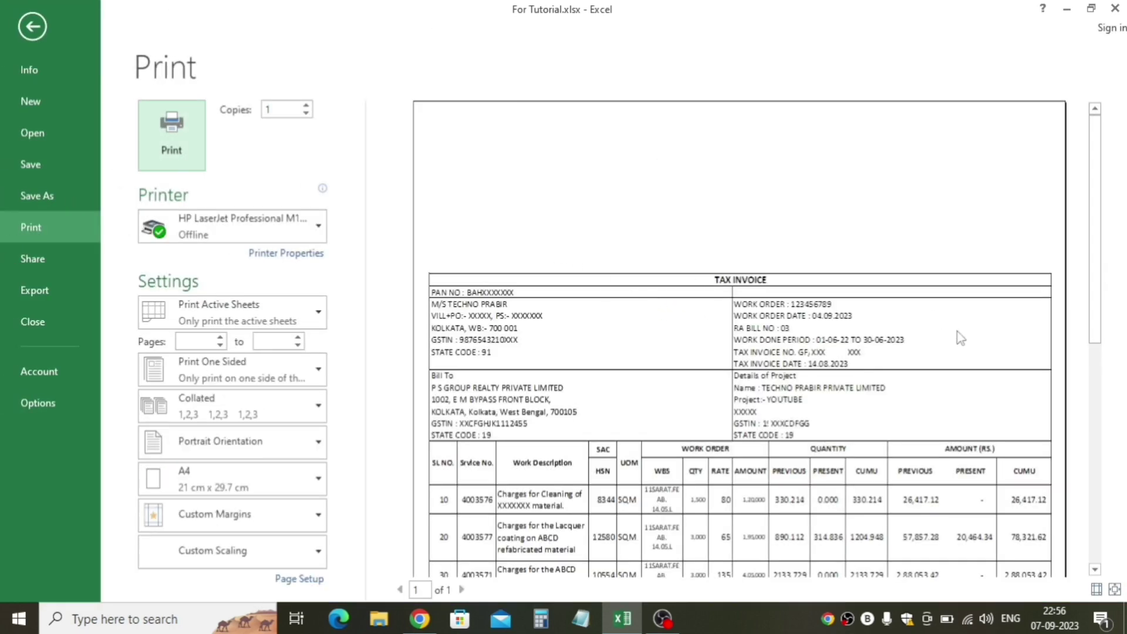
pyautogui.scroll(-1, 766, 328)
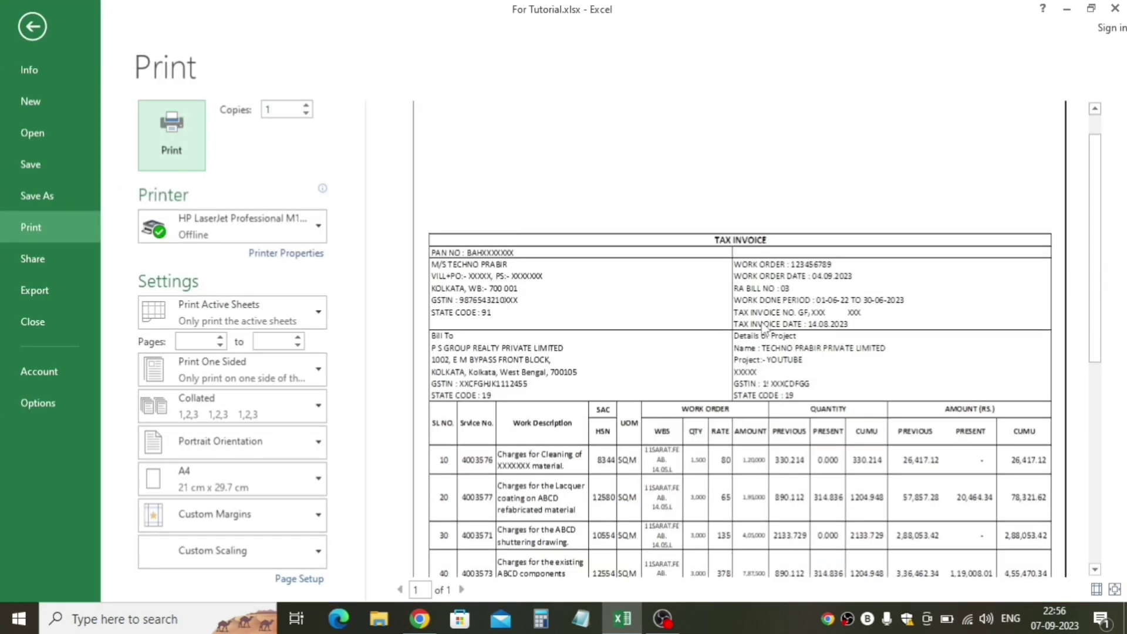
pyautogui.scroll(-1, 759, 320)
pyautogui.scroll(-1, 759, 320)
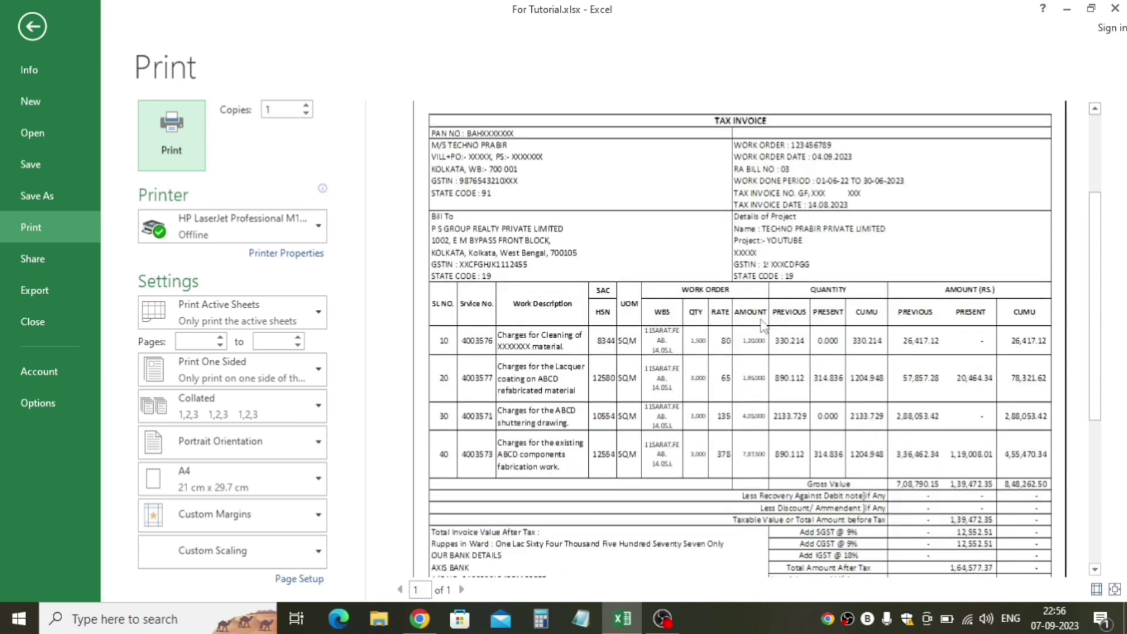
pyautogui.click(764, 326)
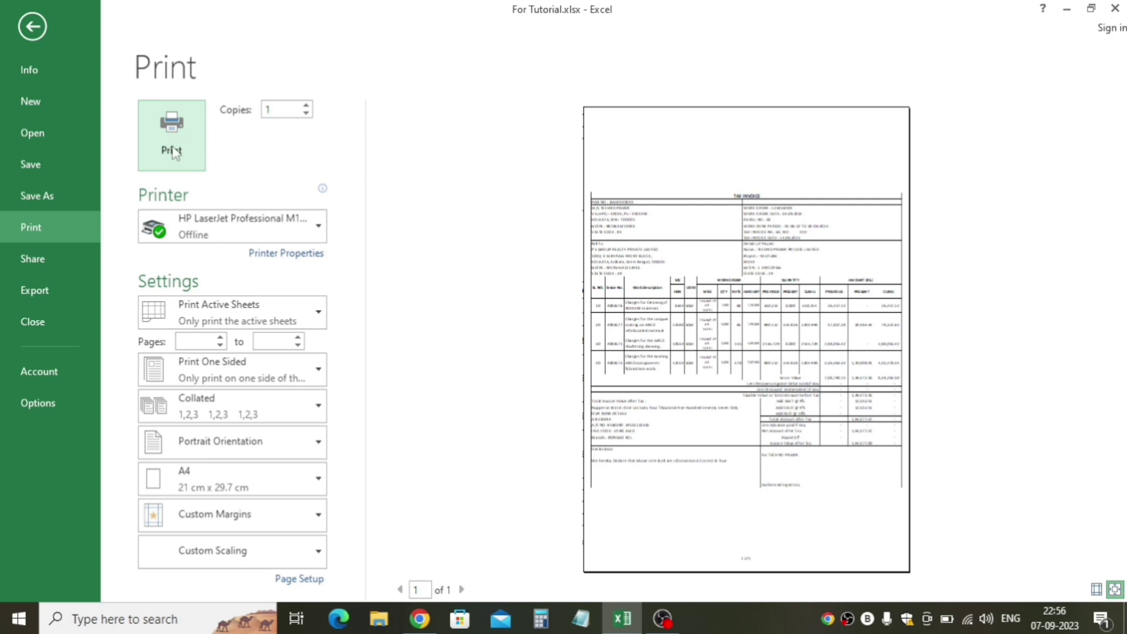
# Keep HP LaserJet Professional M1136 MFP as the printer and review the print-what choices.
pyautogui.click(242, 228)
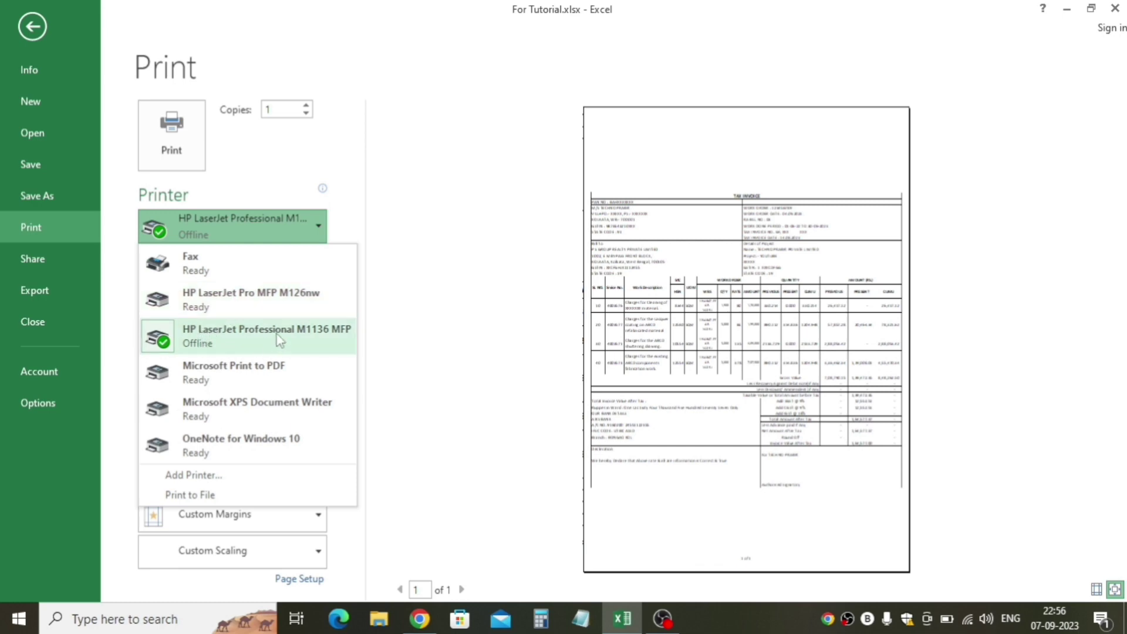
pyautogui.click(227, 337)
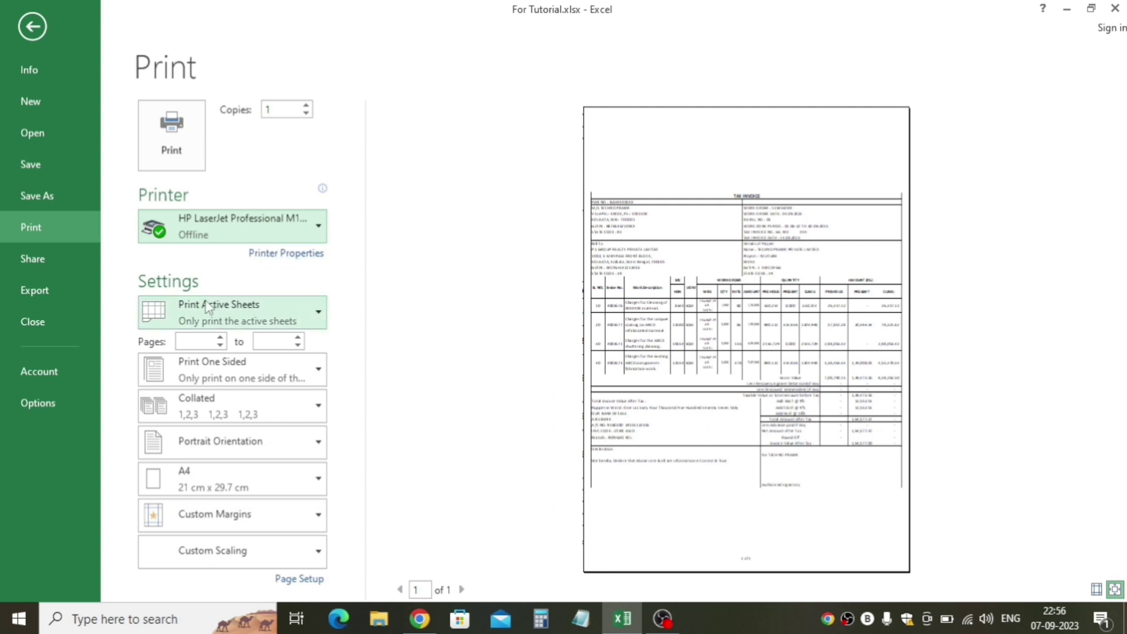
pyautogui.click(290, 303)
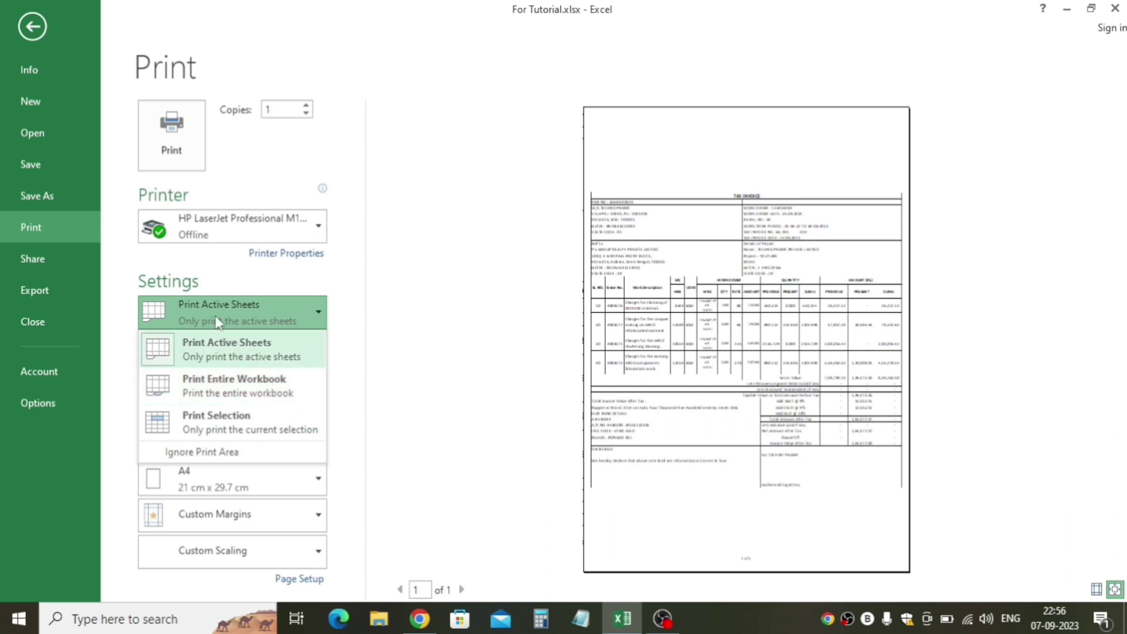
# Keep Print Active Sheets and A4 paper, and set margins to Narrow (0.64 cm sides).
pyautogui.click(233, 315)
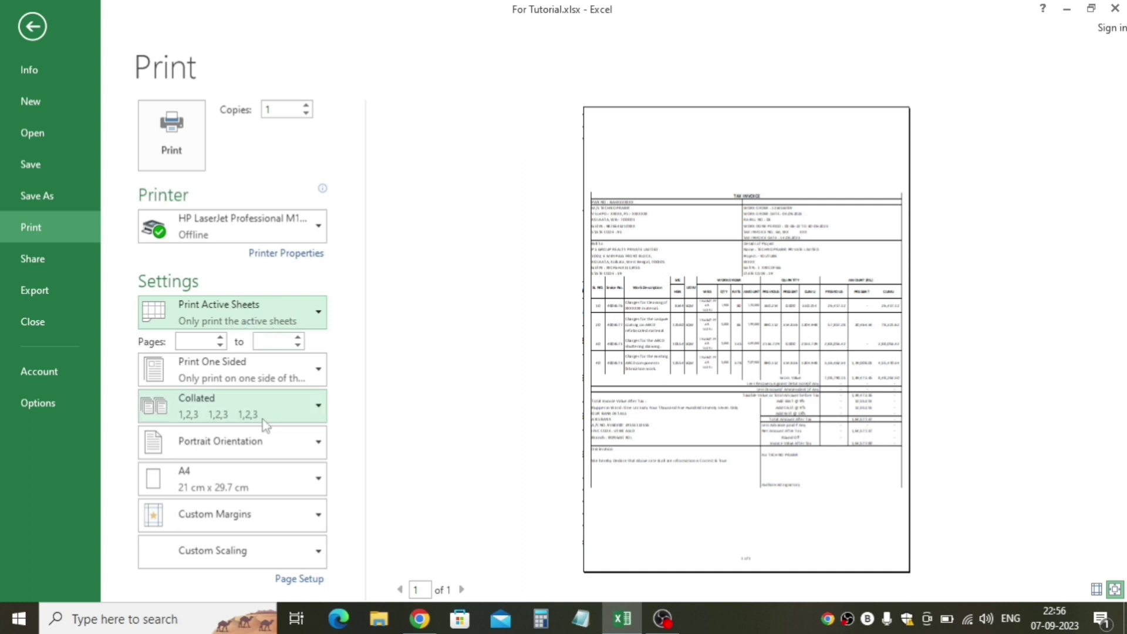
pyautogui.click(223, 482)
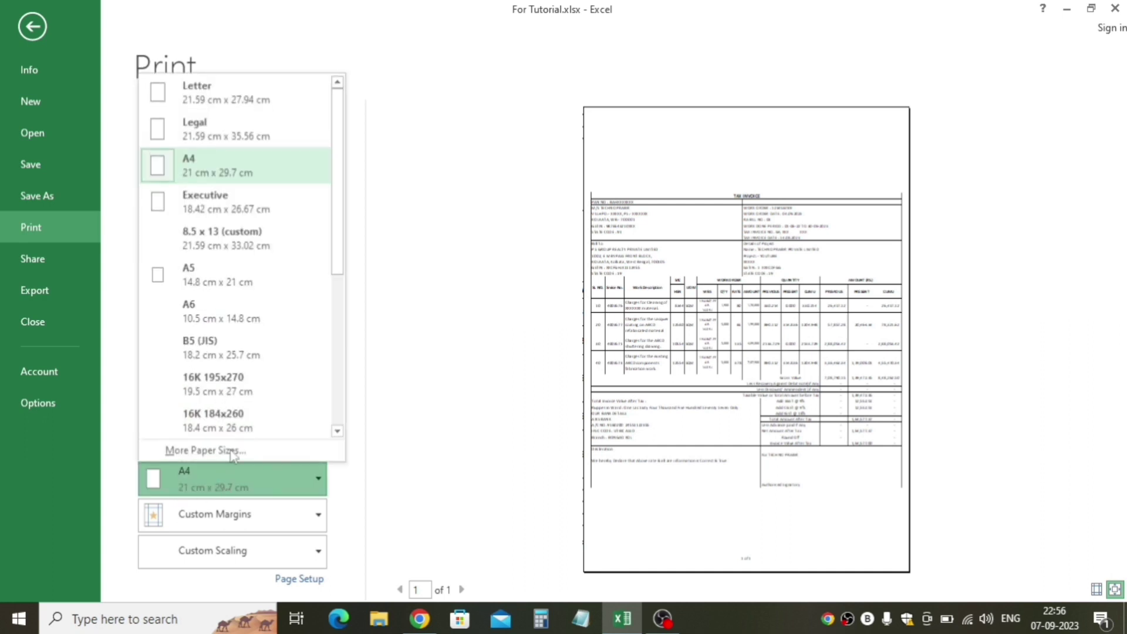
pyautogui.click(216, 171)
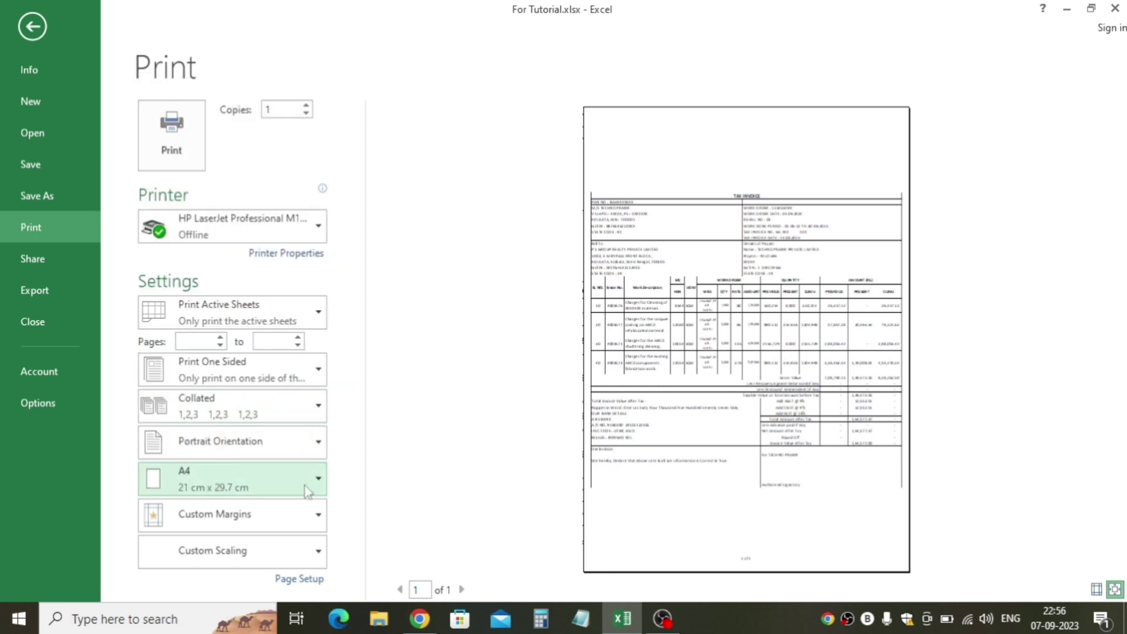
pyautogui.click(260, 516)
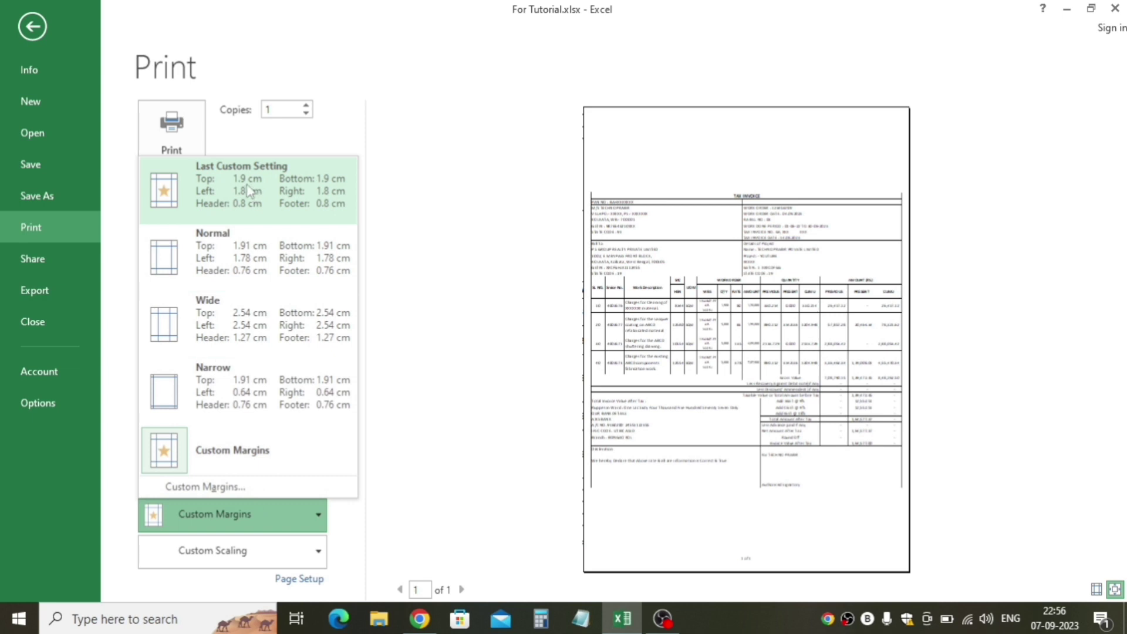
pyautogui.click(218, 266)
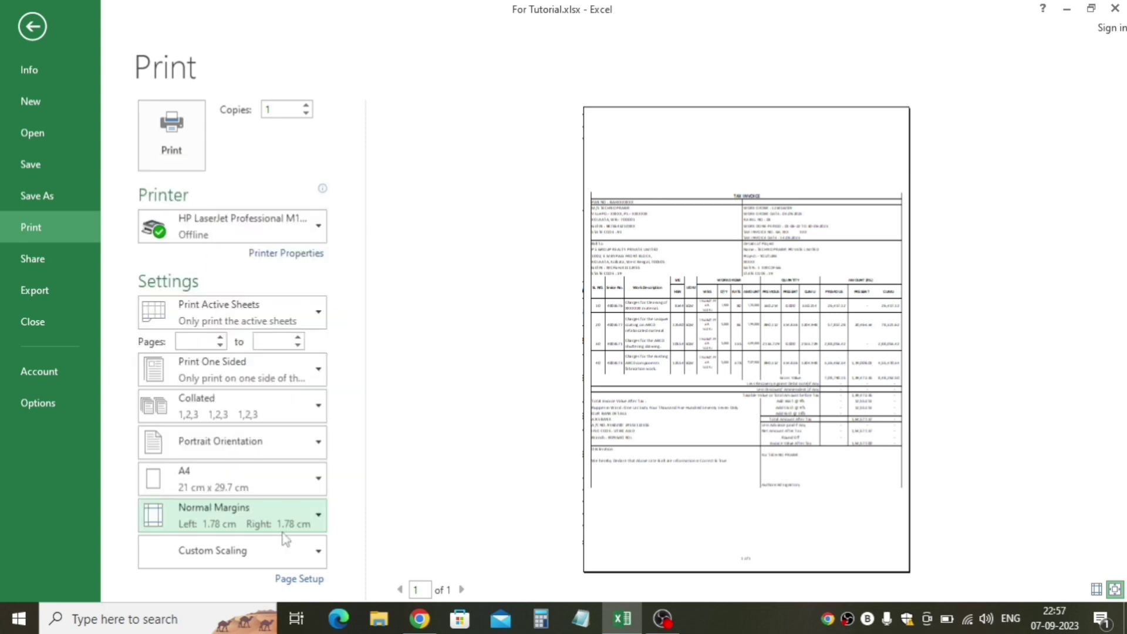
pyautogui.click(269, 513)
pyautogui.click(244, 443)
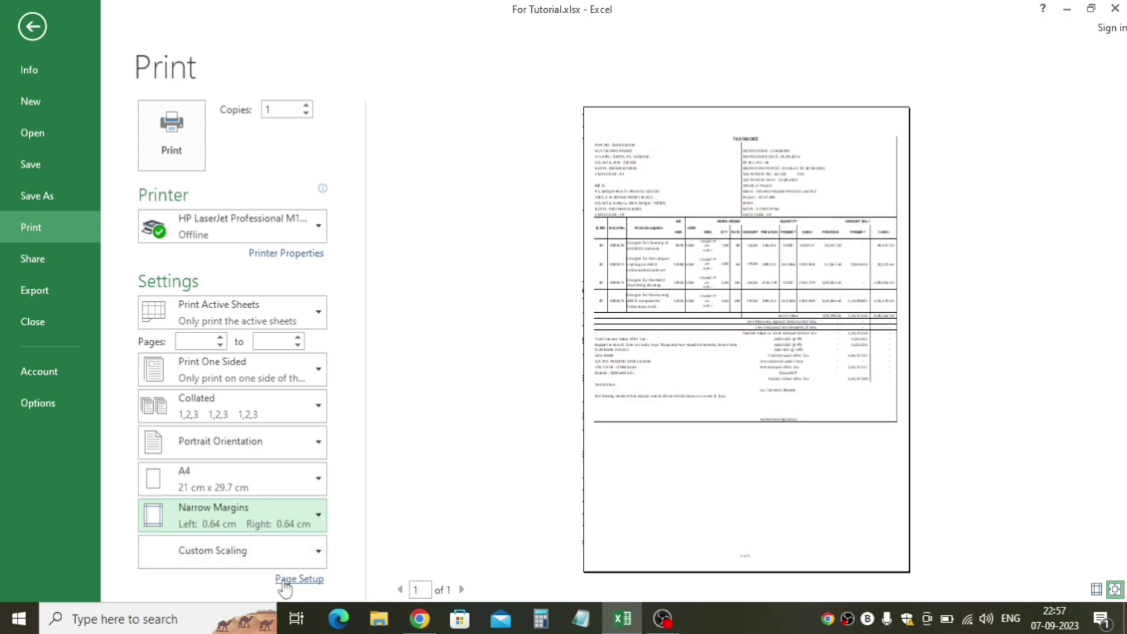
# In Page Setup, try landscape and then keep portrait orientation.
pyautogui.click(302, 580)
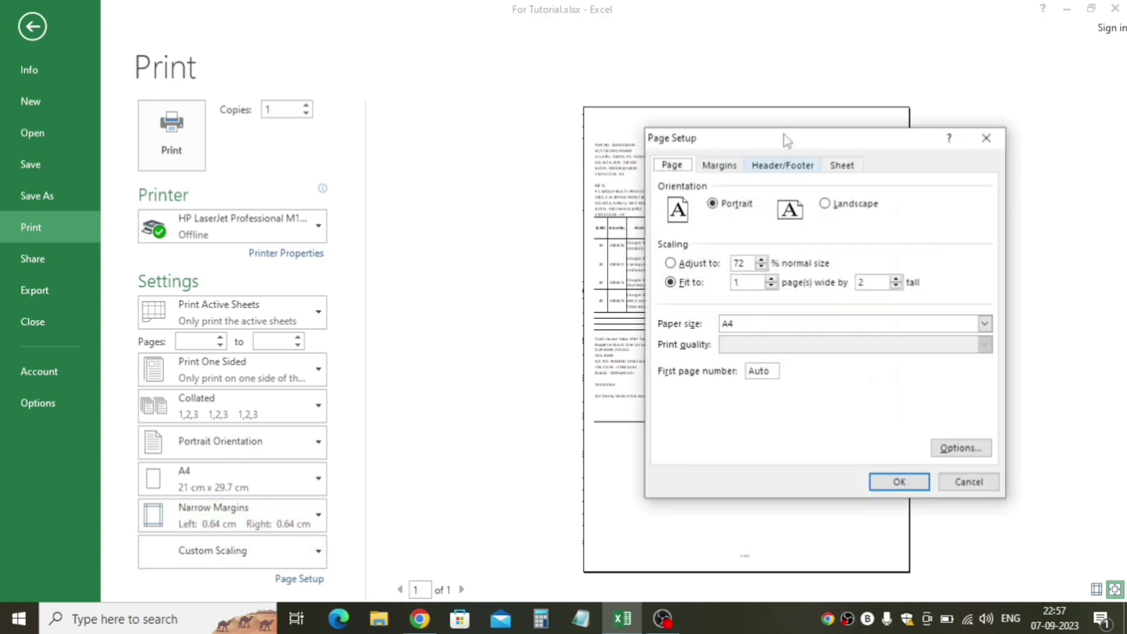
pyautogui.moveTo(778, 136); pyautogui.dragTo(463, 98)
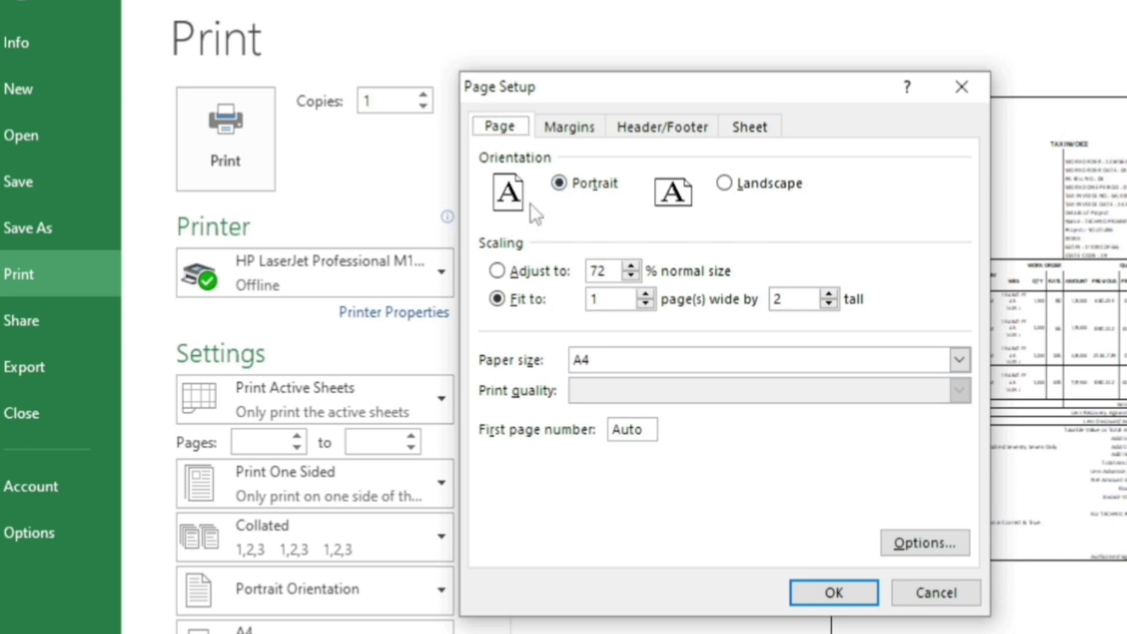
pyautogui.click(723, 183)
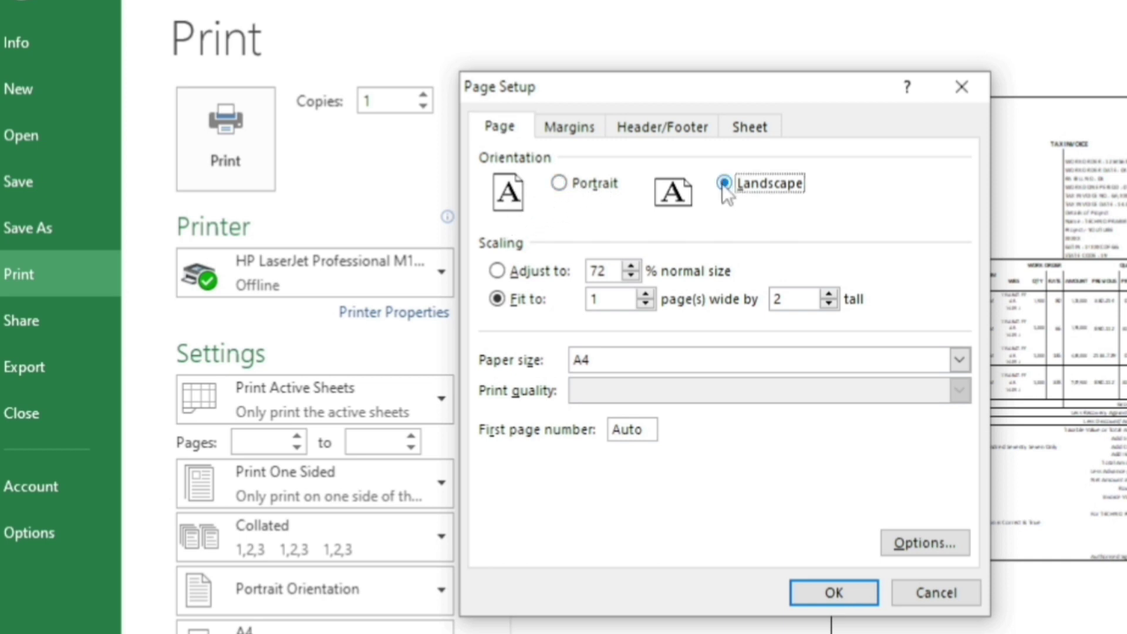
pyautogui.click(561, 187)
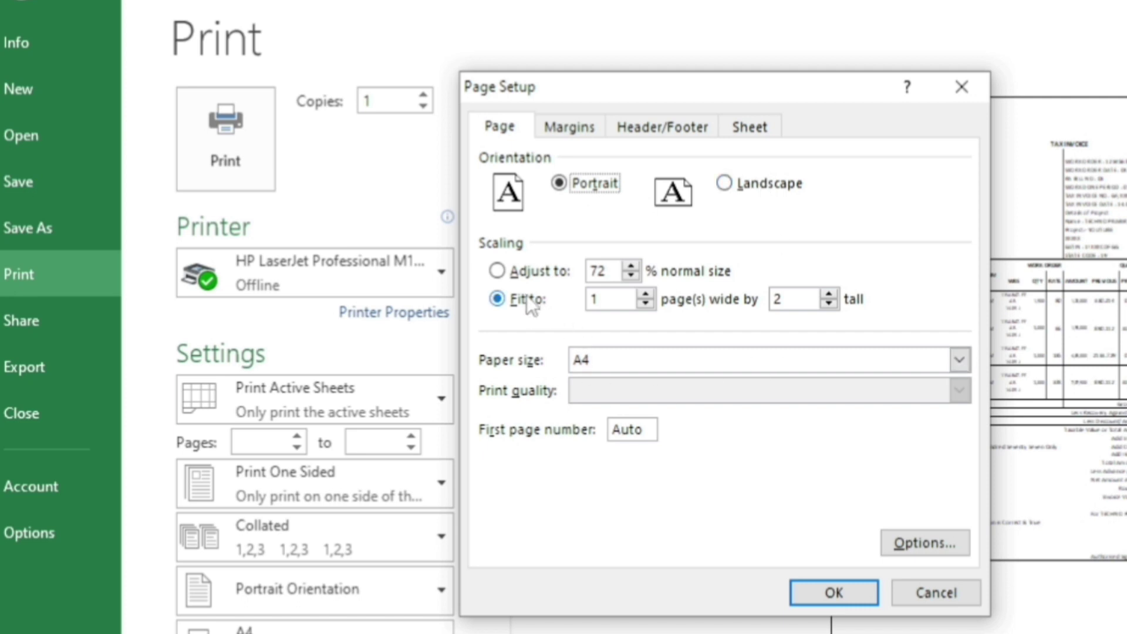
# Set scaling to Adjust to 100% normal size and keep A4 paper.
pyautogui.click(630, 265)
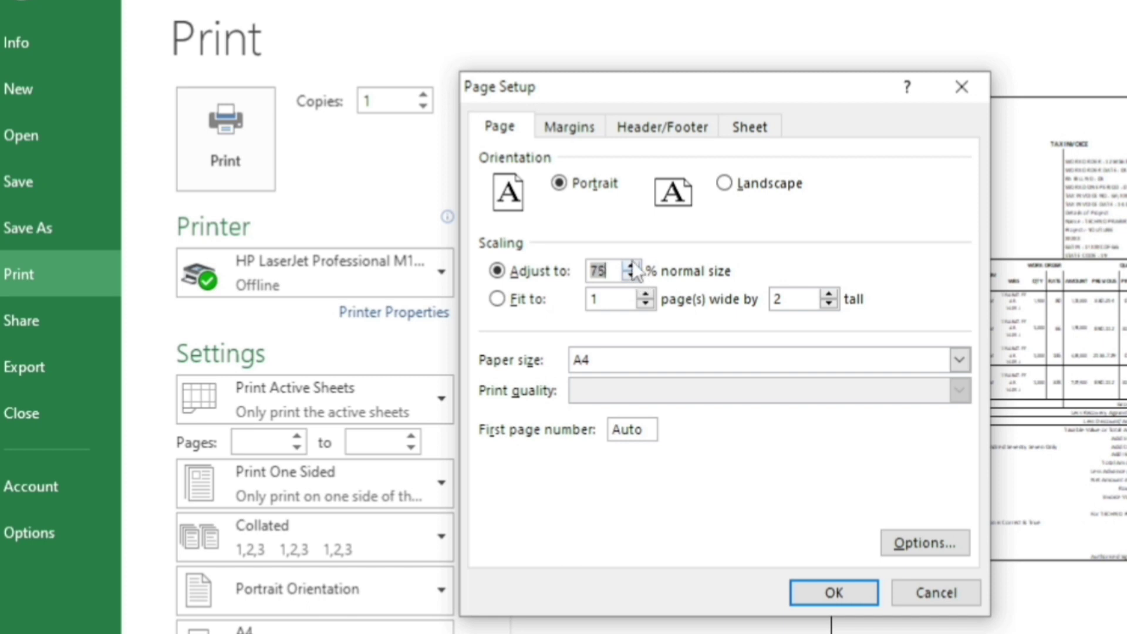
pyautogui.click(631, 265)
pyautogui.click(631, 265)
pyautogui.click(631, 265)
pyautogui.click(633, 365)
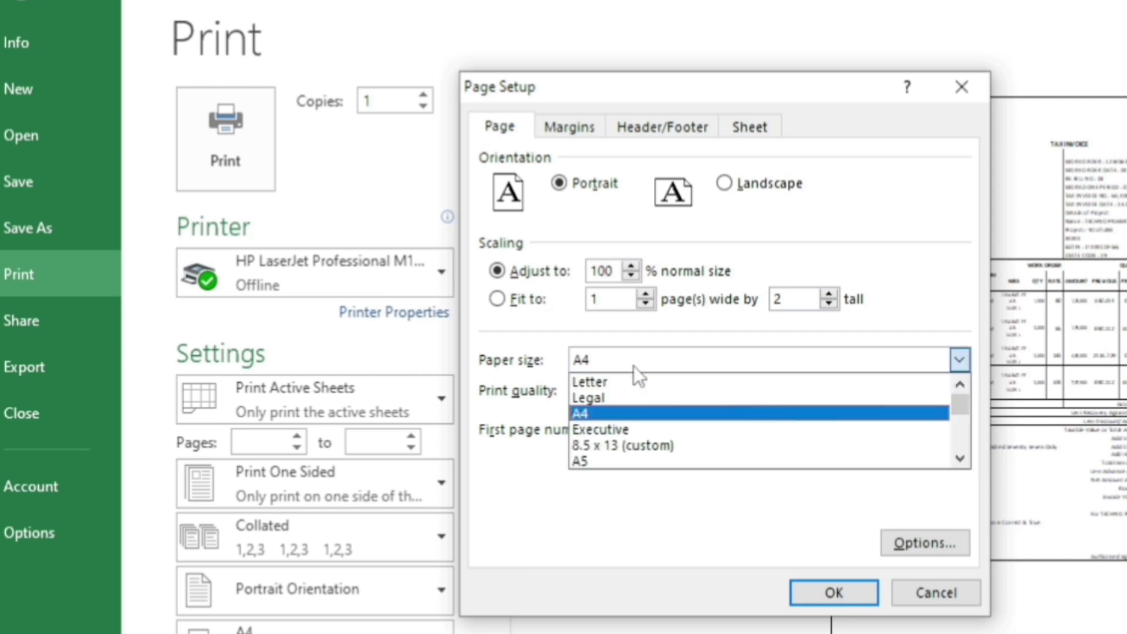
pyautogui.click(633, 365)
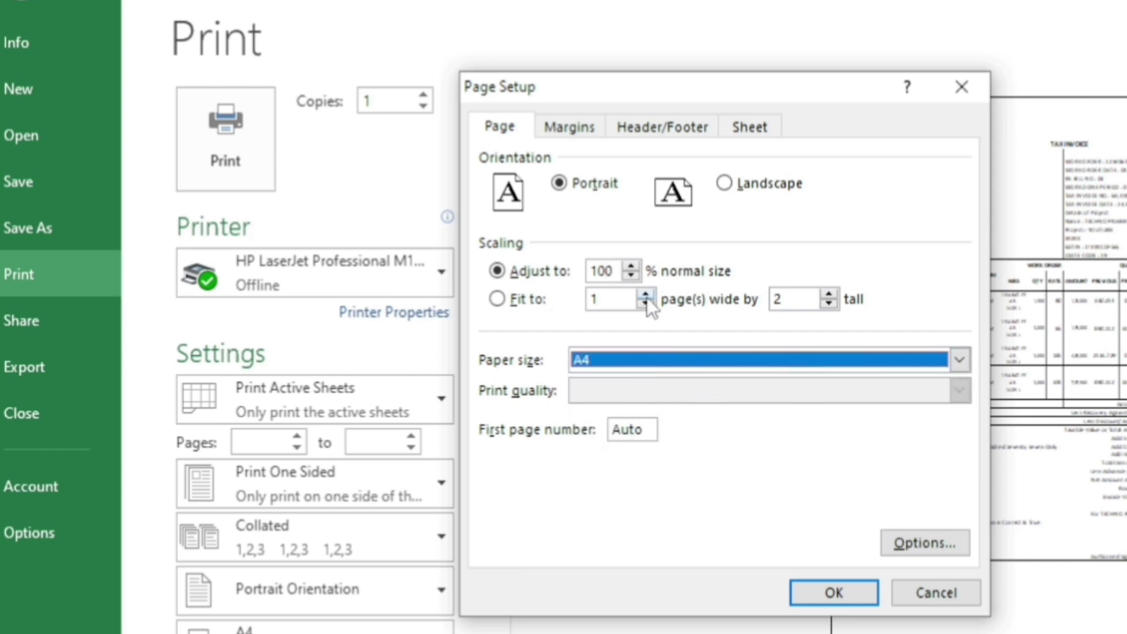
pyautogui.click(573, 131)
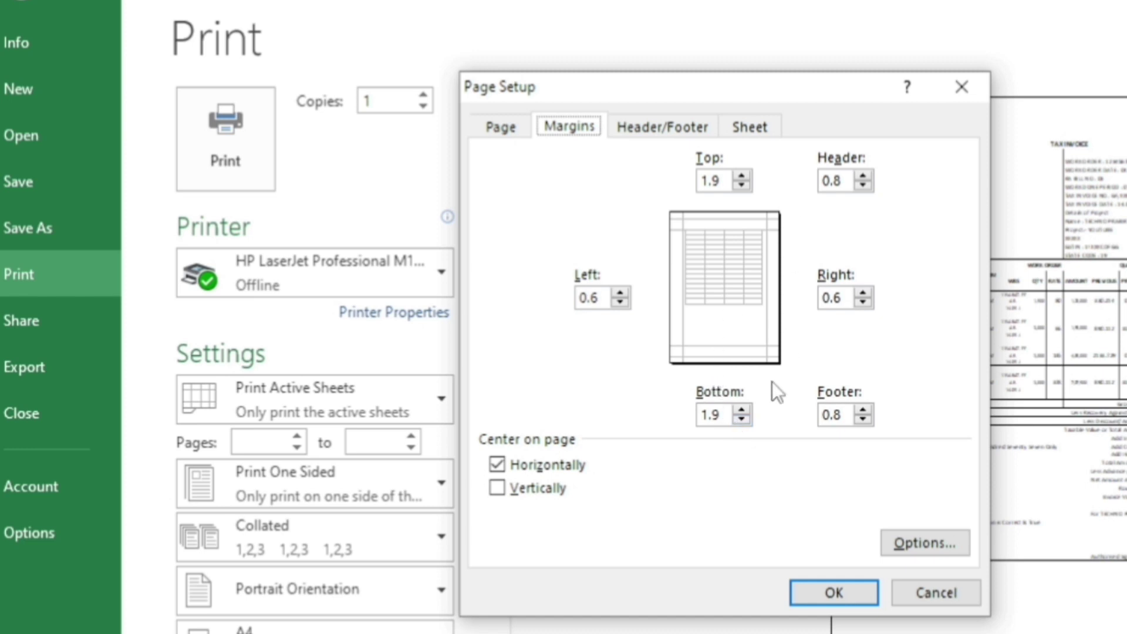
# Set the top, bottom, left and right page margins to 0.
pyautogui.click(742, 418)
pyautogui.write('0')
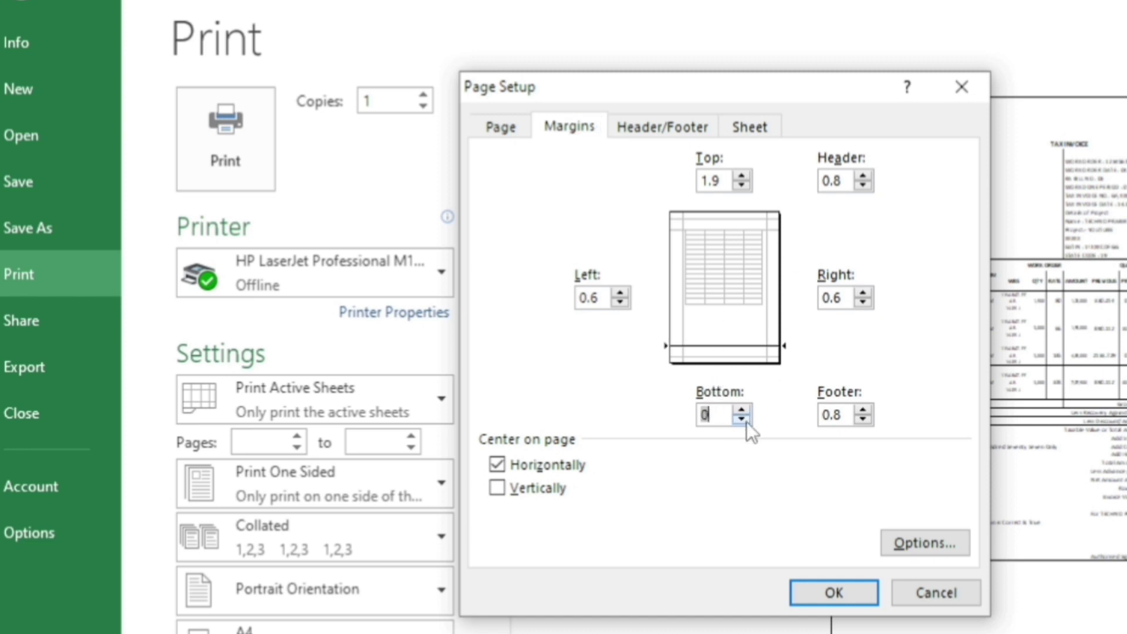
pyautogui.doubleClick(741, 185)
pyautogui.write('0')
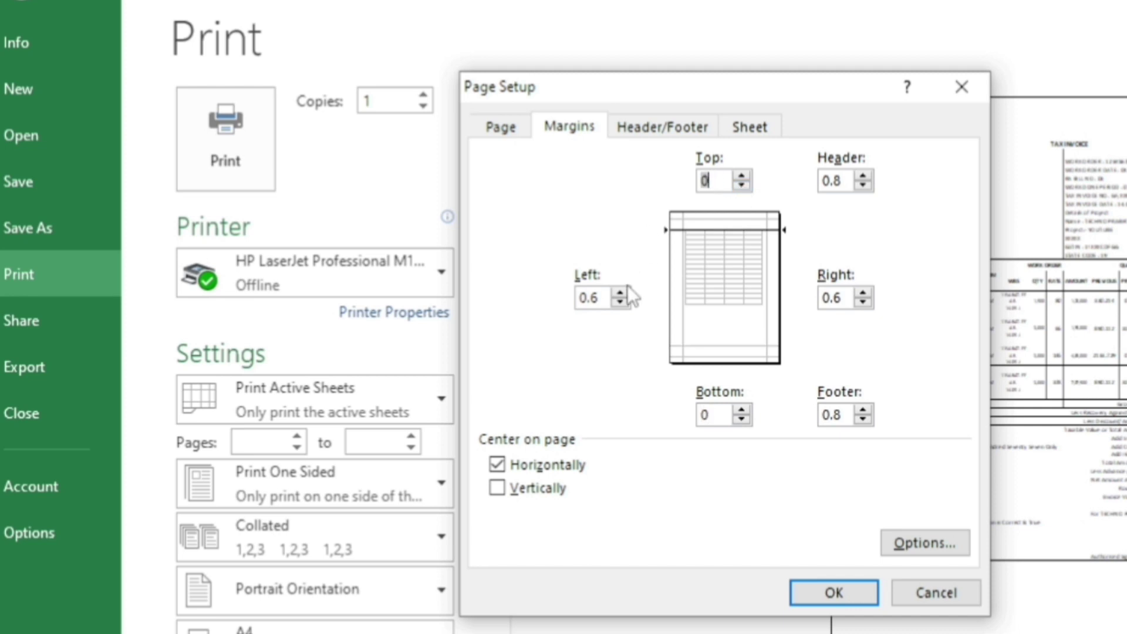
pyautogui.click(622, 300)
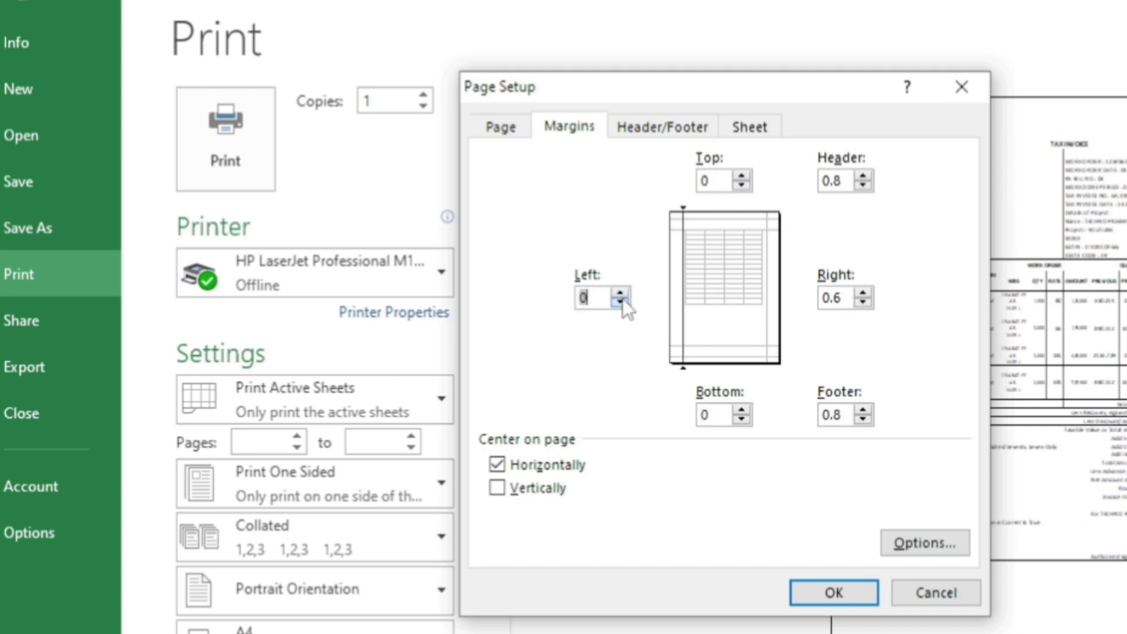
pyautogui.click(863, 301)
pyautogui.write('0')
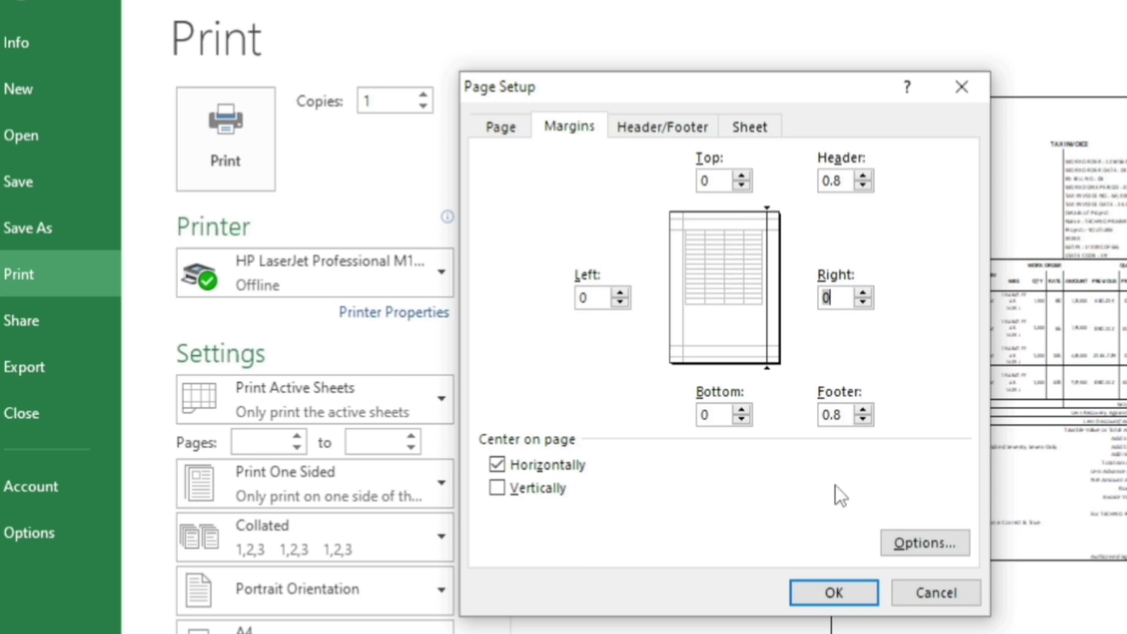
pyautogui.click(658, 131)
# Choose the '1 of ?' page-number footer preset.
pyautogui.click(752, 130)
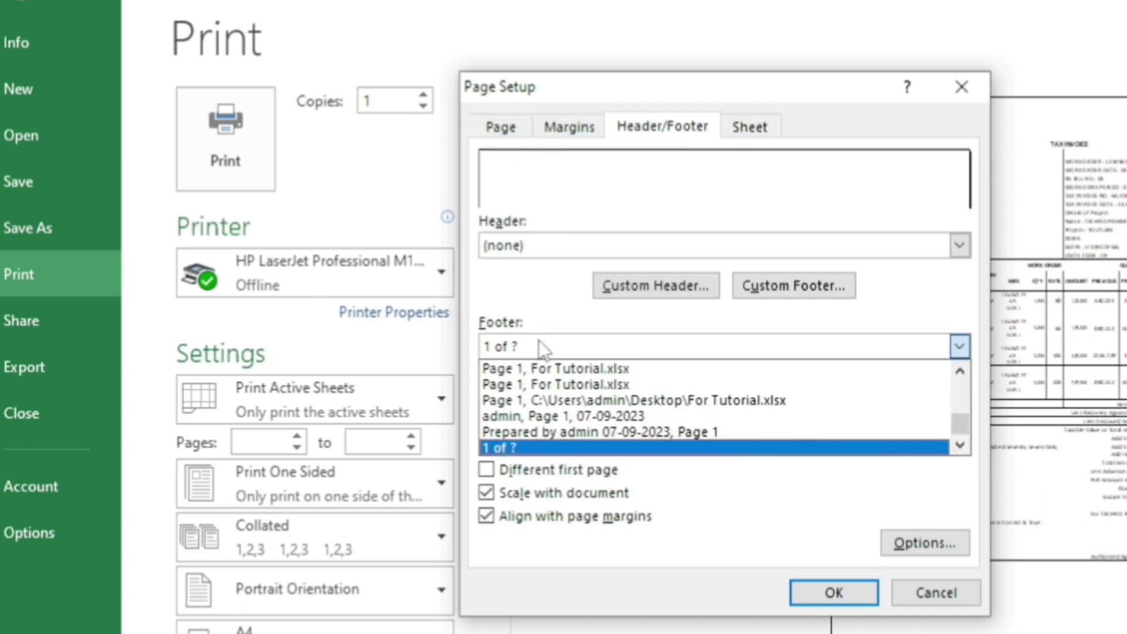
pyautogui.click(516, 448)
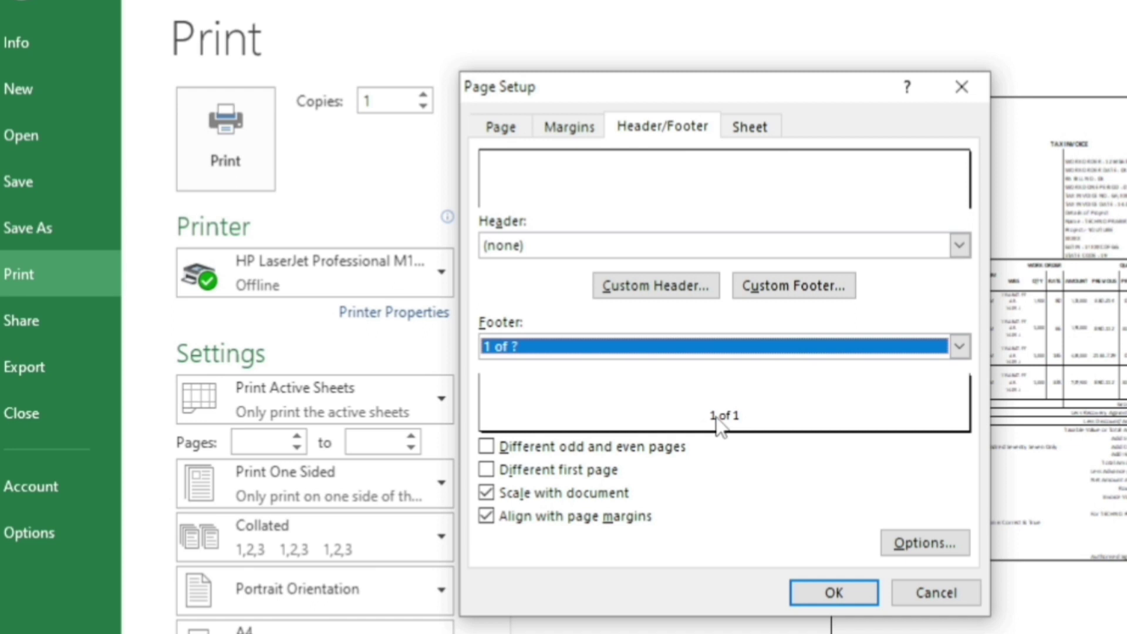
pyautogui.click(910, 351)
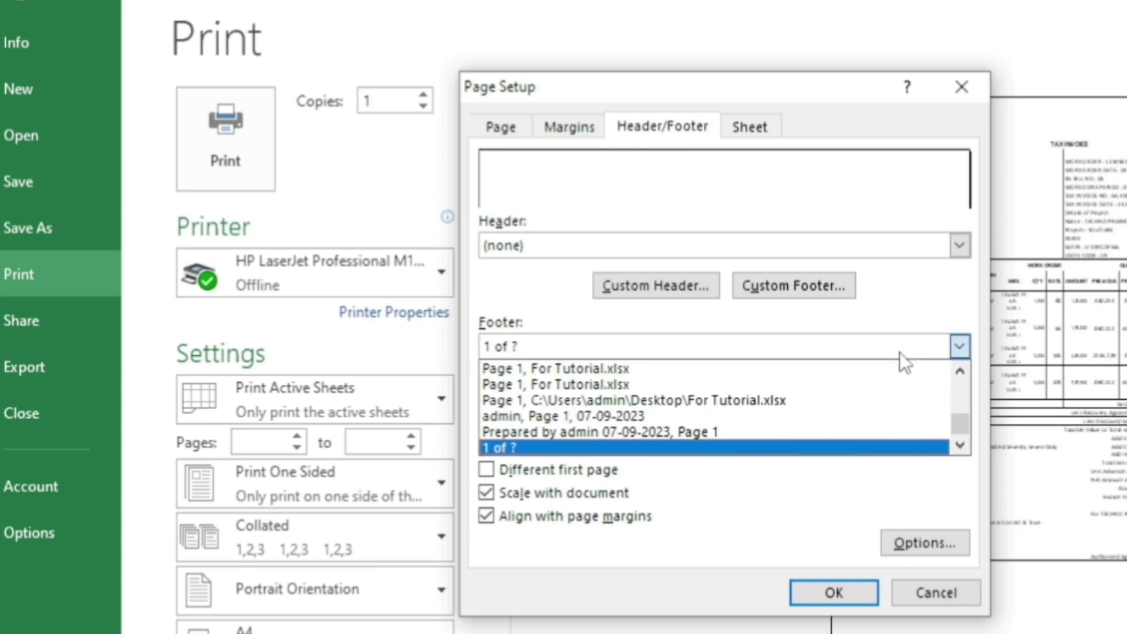
pyautogui.click(646, 448)
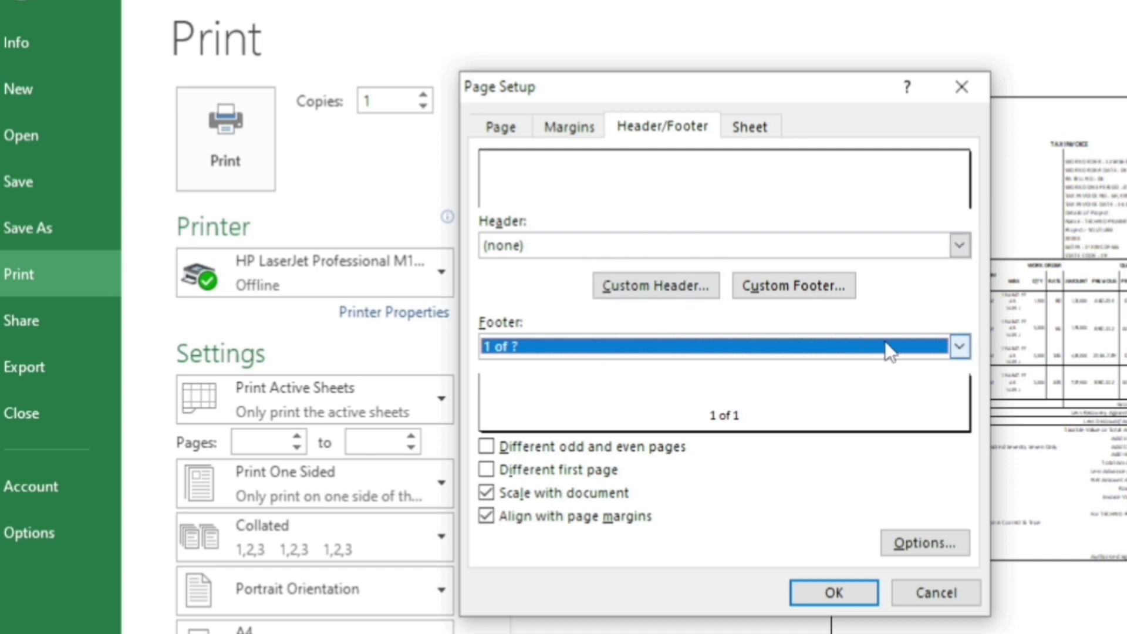
pyautogui.click(958, 348)
pyautogui.click(958, 348)
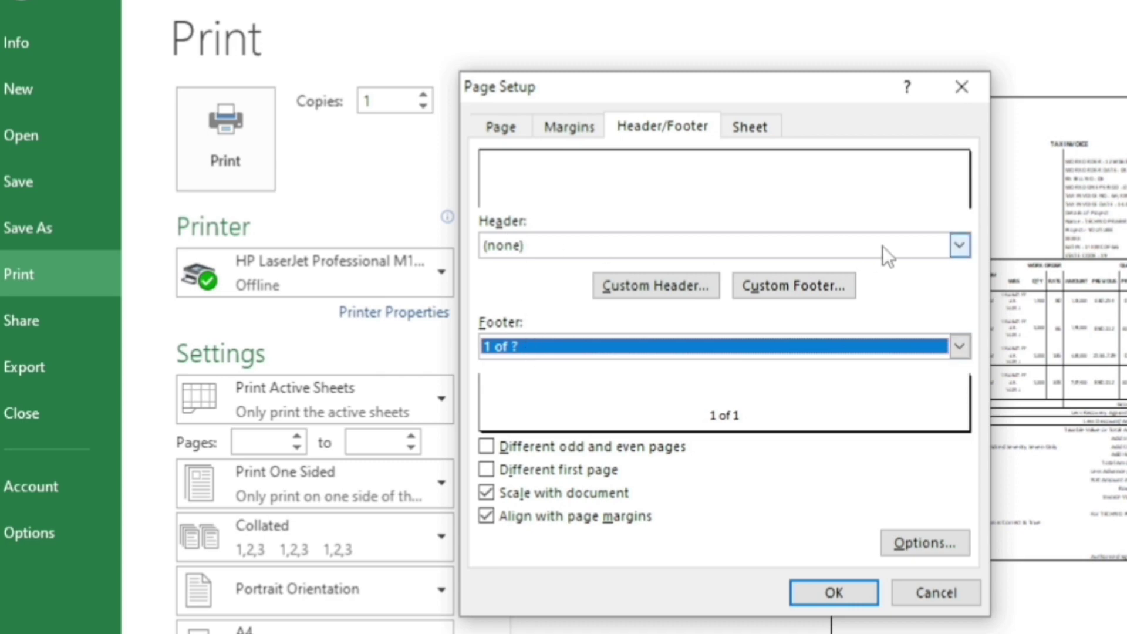
# Check the custom header options, then print the invoice.
pyautogui.click(959, 250)
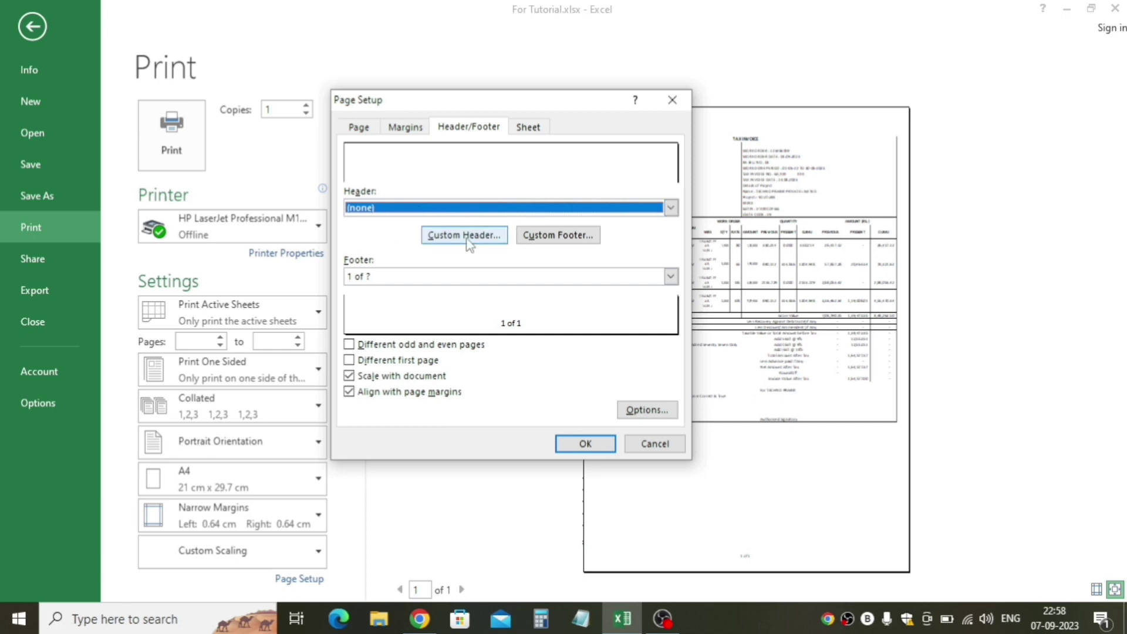
pyautogui.click(470, 241)
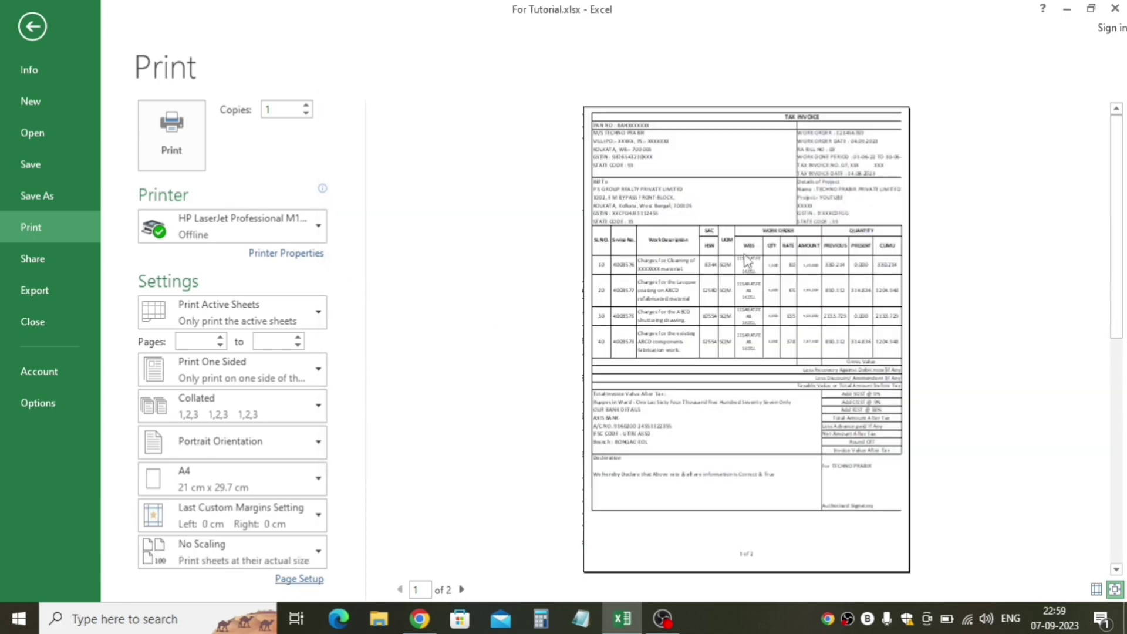
pyautogui.click(179, 150)
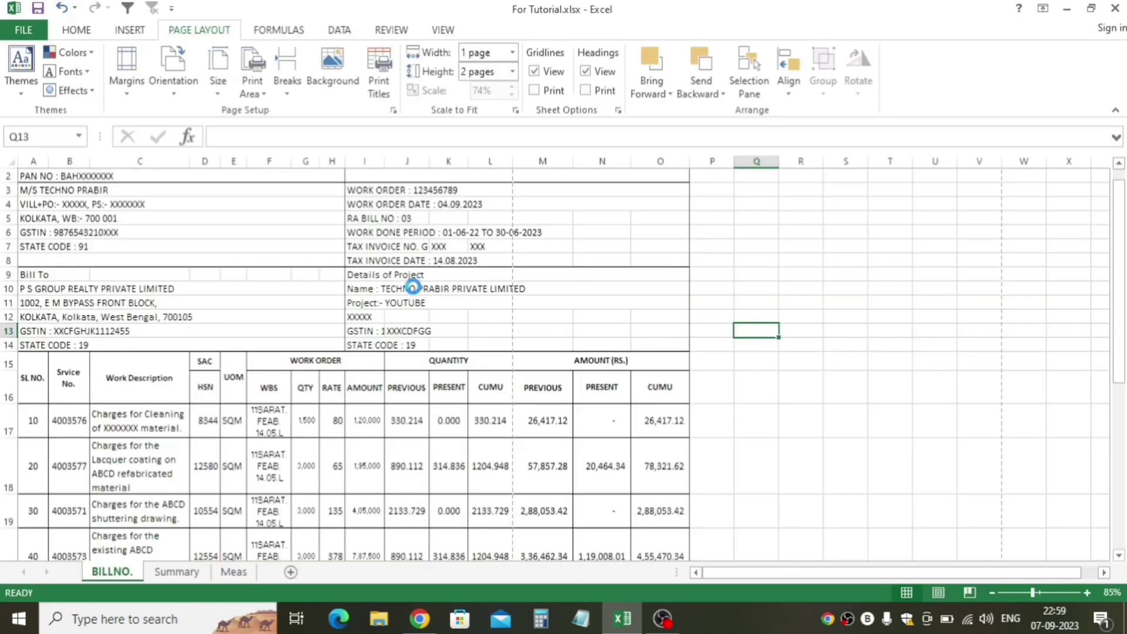
# Step the invoice through Page Layout and Page Break Preview, then preview it printing on 2 pages.
pyautogui.click(587, 329)
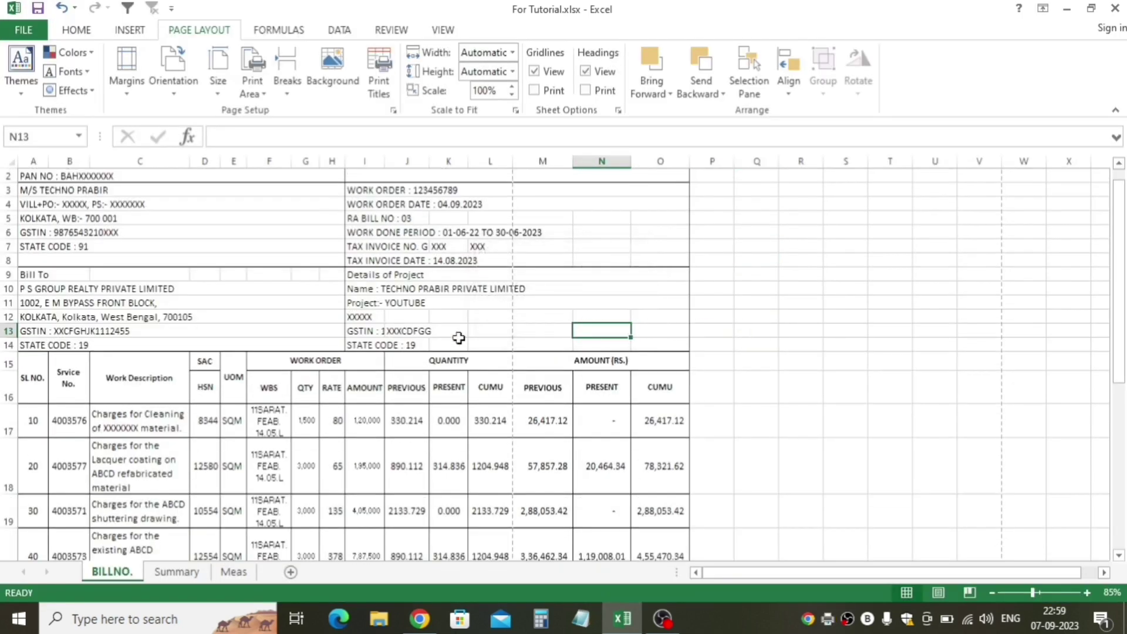
pyautogui.scroll(1, 522, 327)
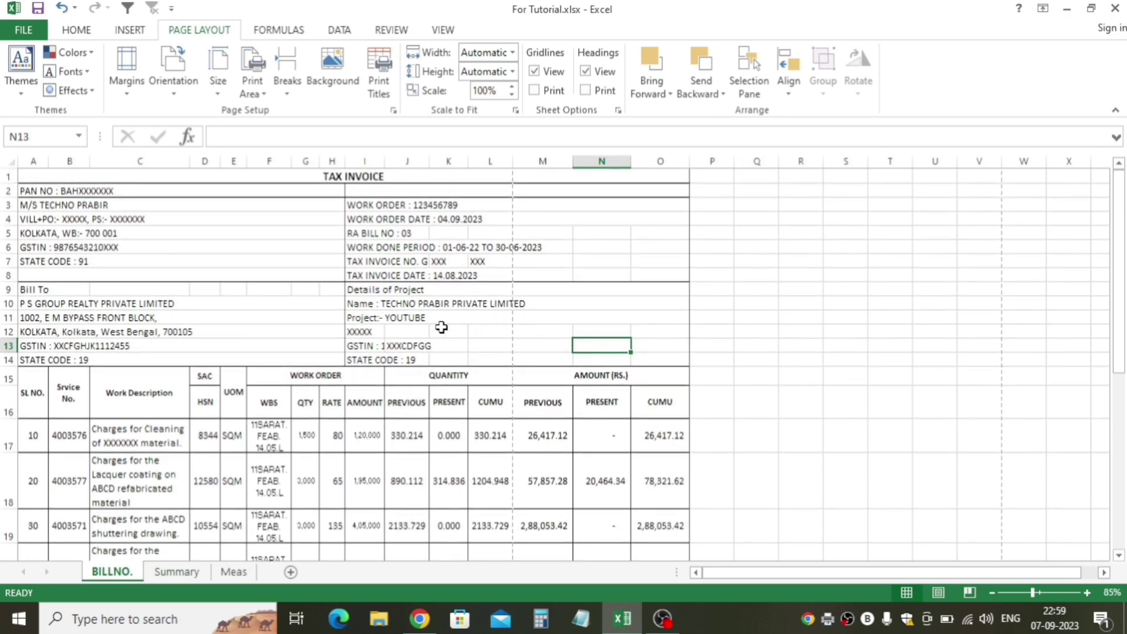
pyautogui.click(938, 593)
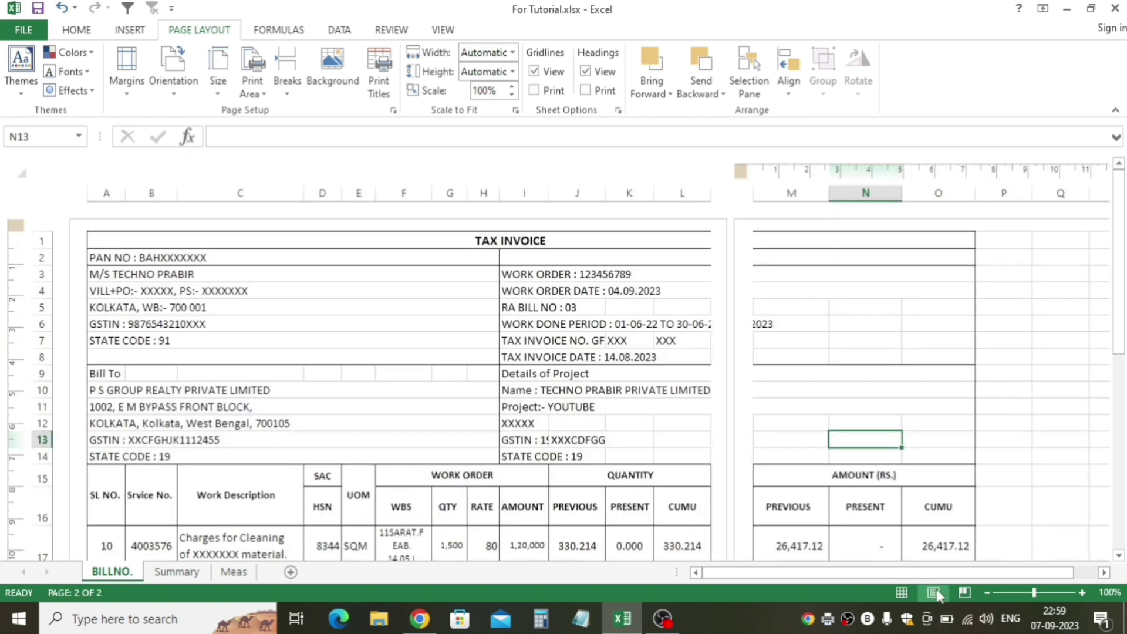
pyautogui.click(965, 592)
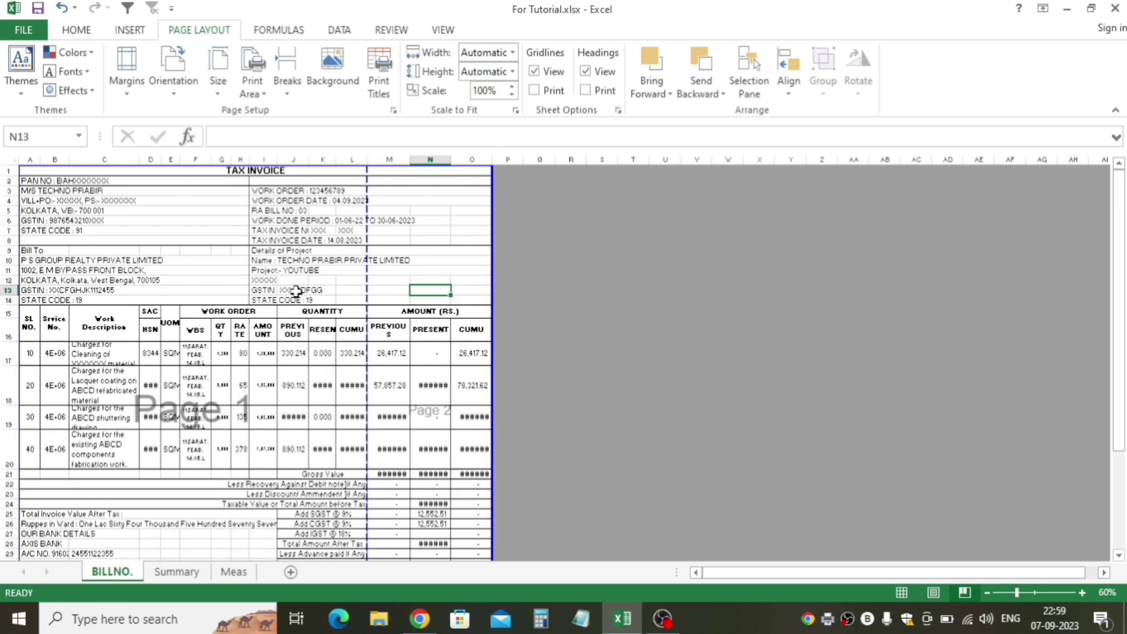
pyautogui.hotkey('ctrl', 'p')
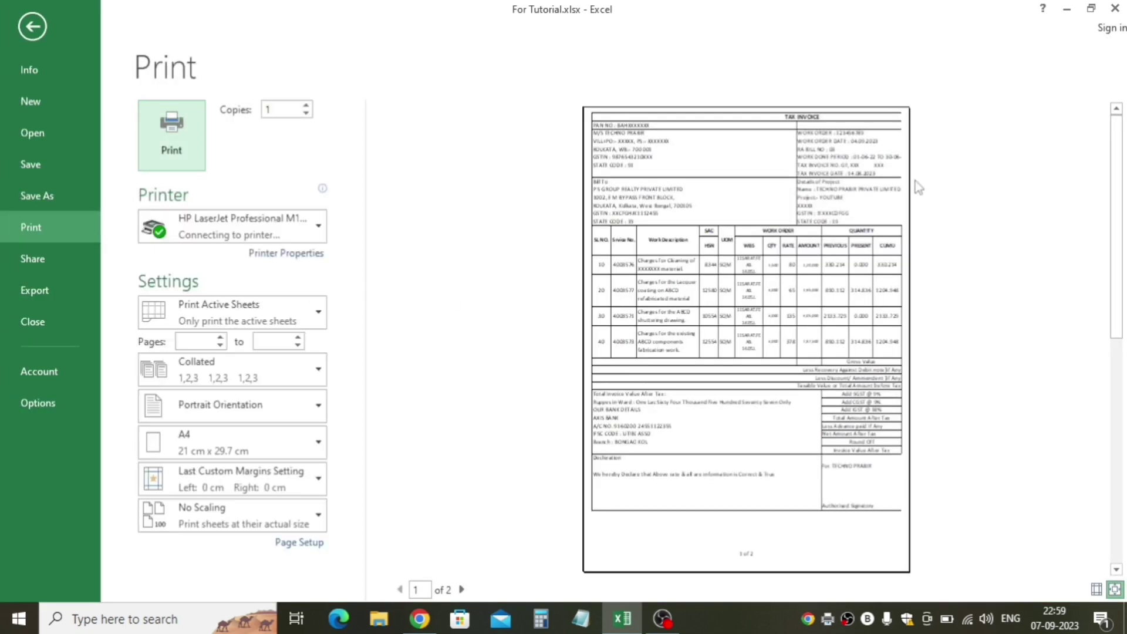
# Zoom the invoice preview in and back to full page, then return to the BILLNO. worksheet.
pyautogui.click(911, 176)
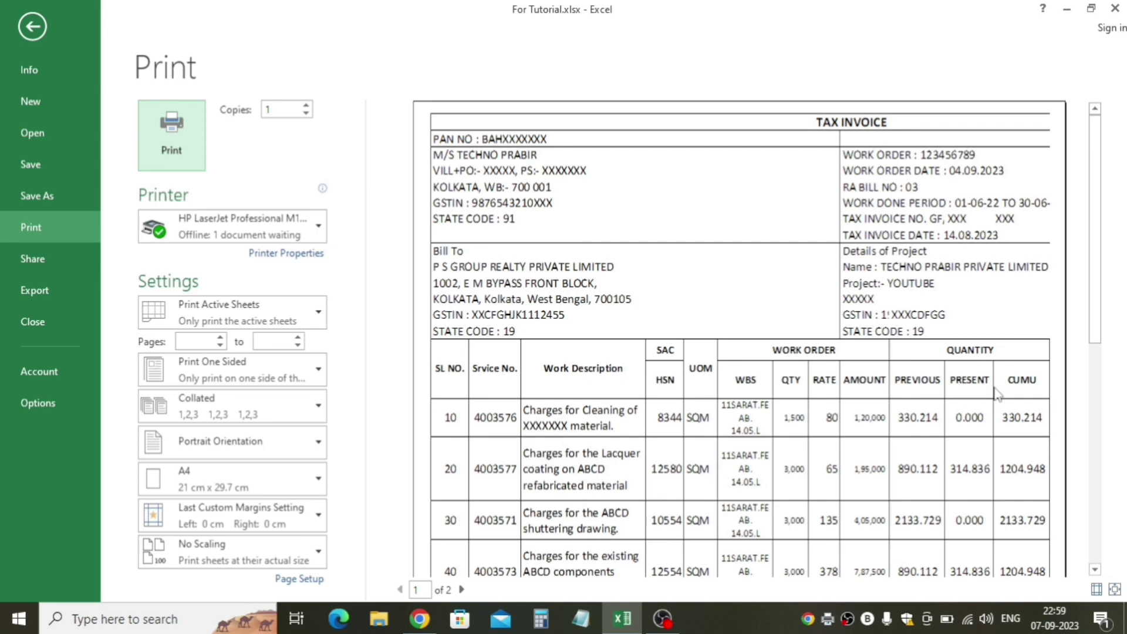
pyautogui.click(988, 238)
pyautogui.click(27, 35)
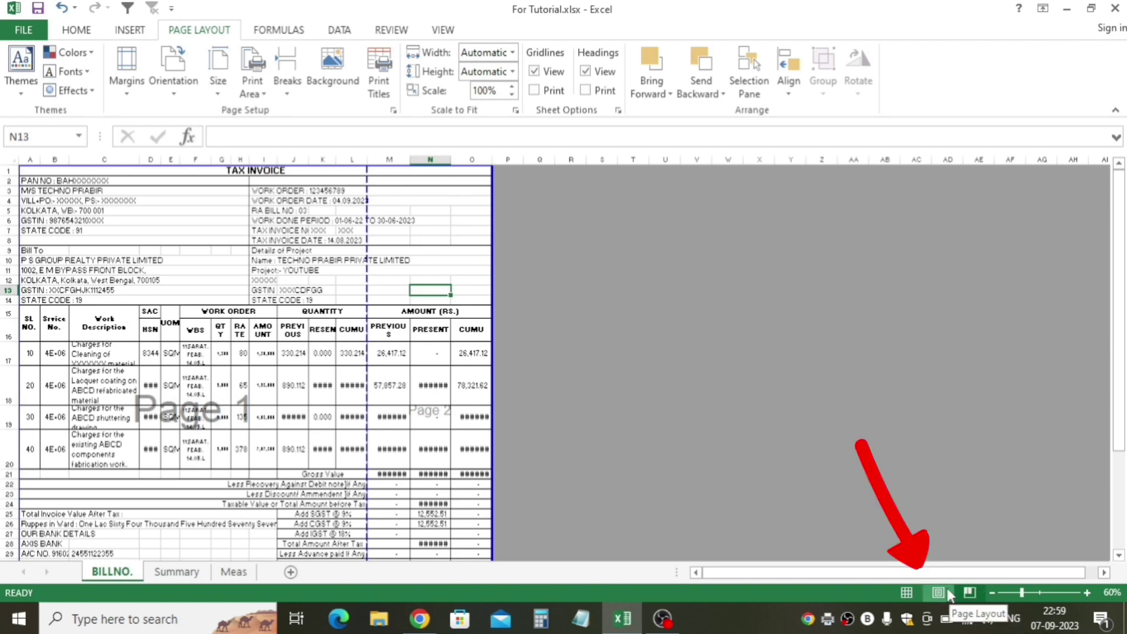
# Drag the page break between columns L and M so the invoice fits one page.
pyautogui.click(443, 30)
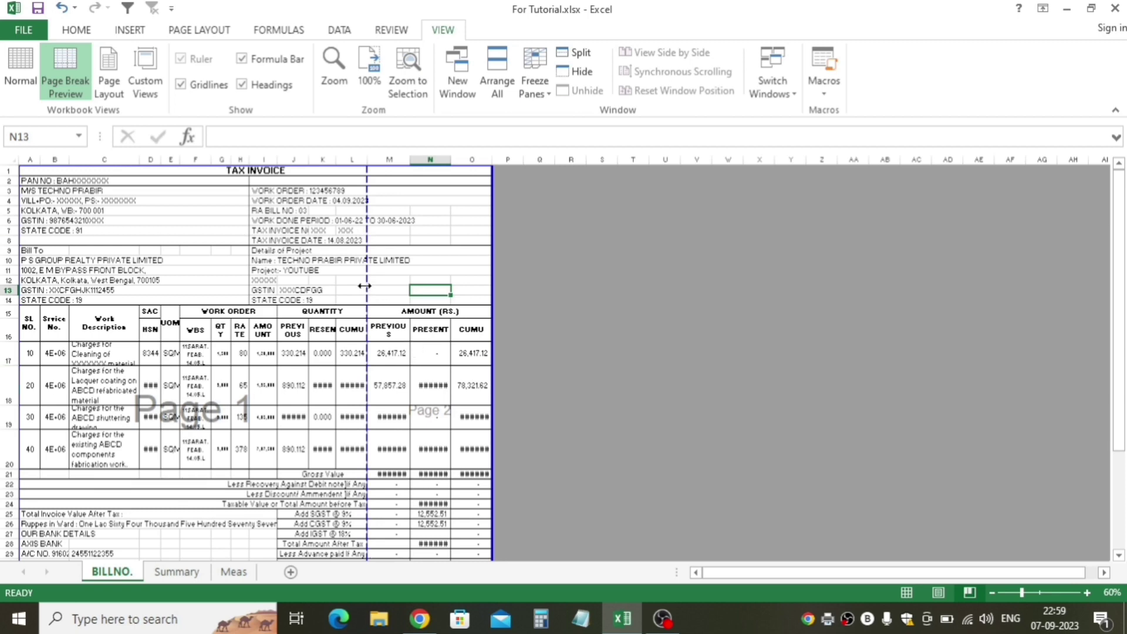
pyautogui.moveTo(367, 286); pyautogui.dragTo(482, 286)
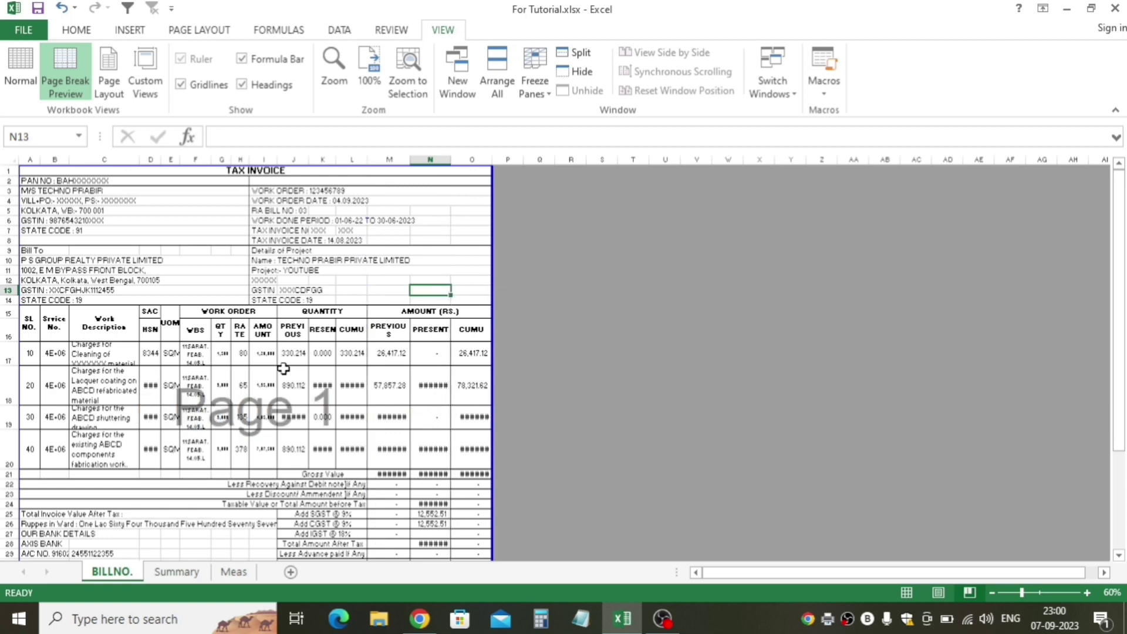
pyautogui.scroll(-5, 396, 382)
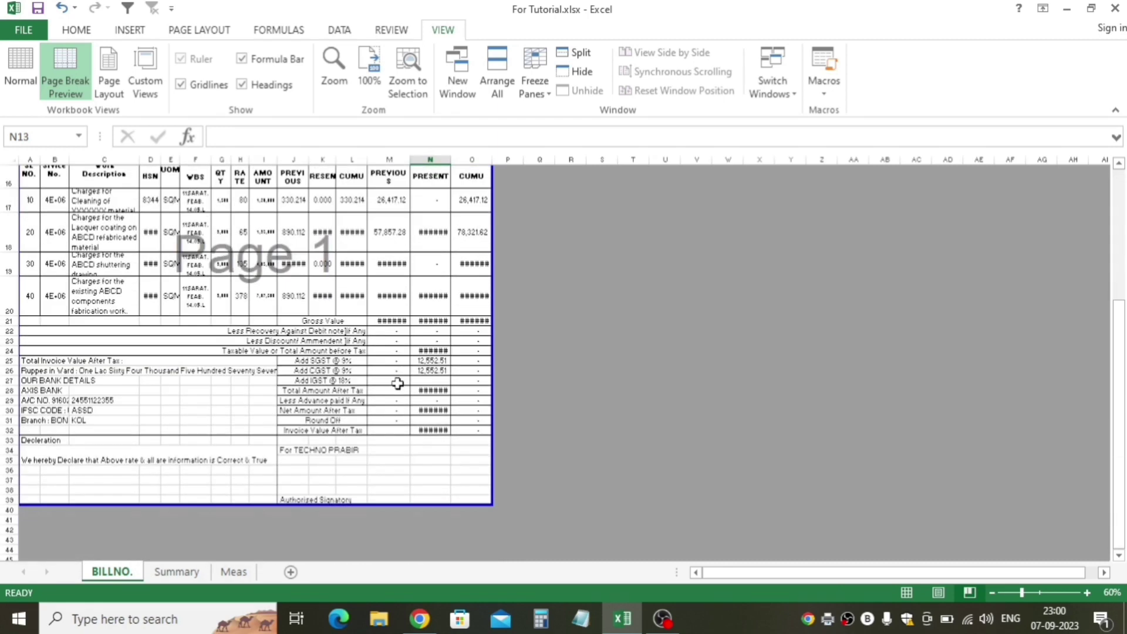
pyautogui.scroll(5, 387, 387)
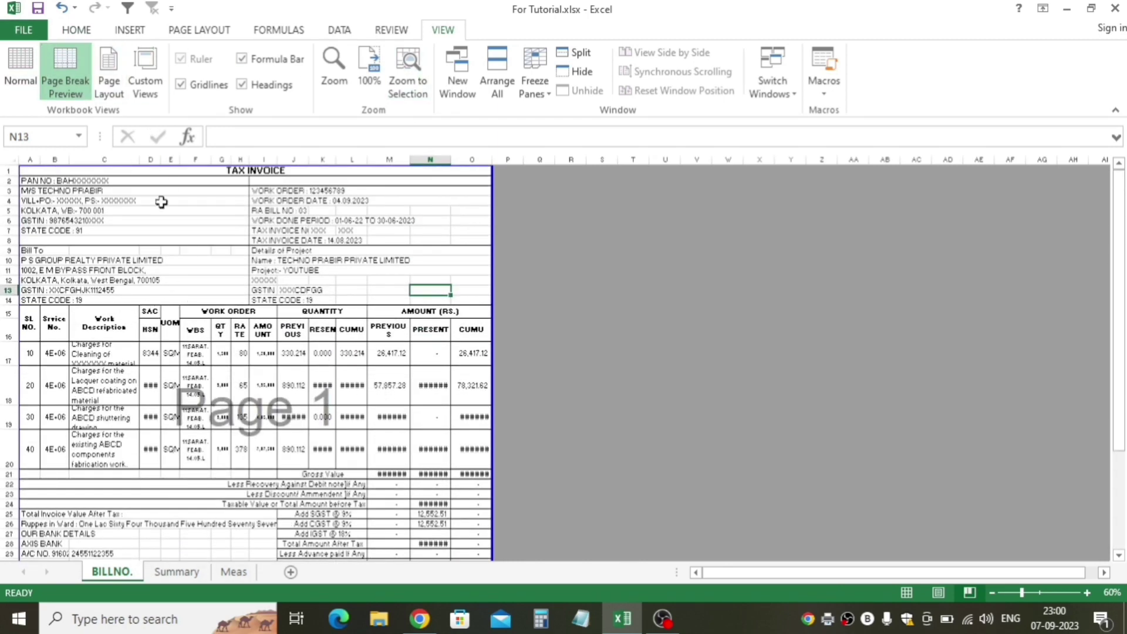
# Preview the invoice at full size to confirm it prints on a single A4 page.
pyautogui.hotkey('ctrl', 'p')
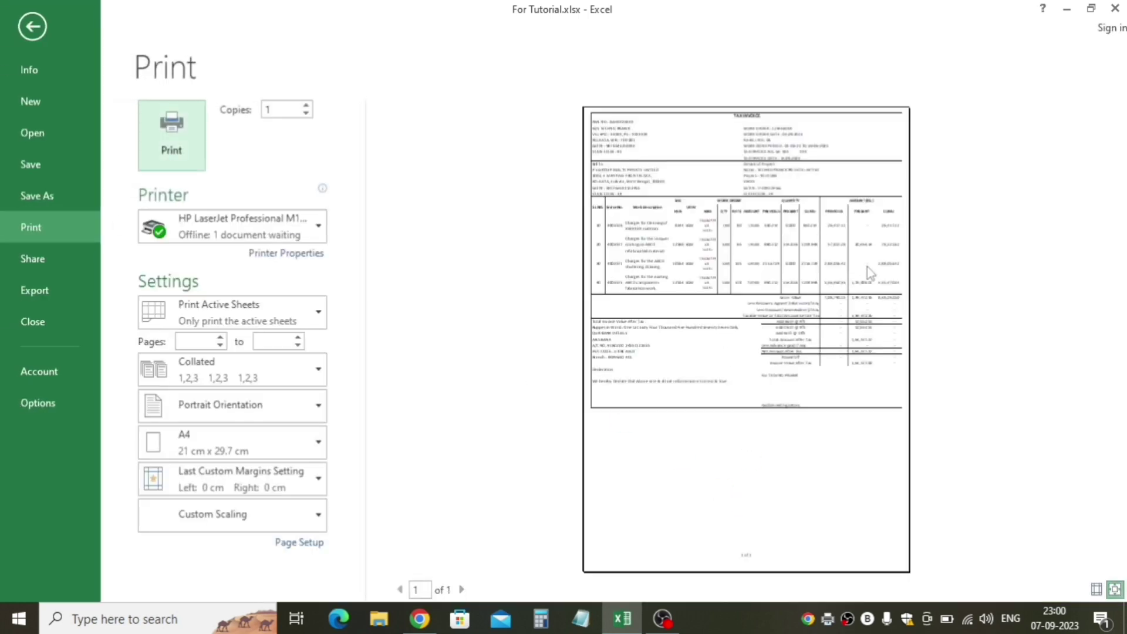
pyautogui.click(869, 273)
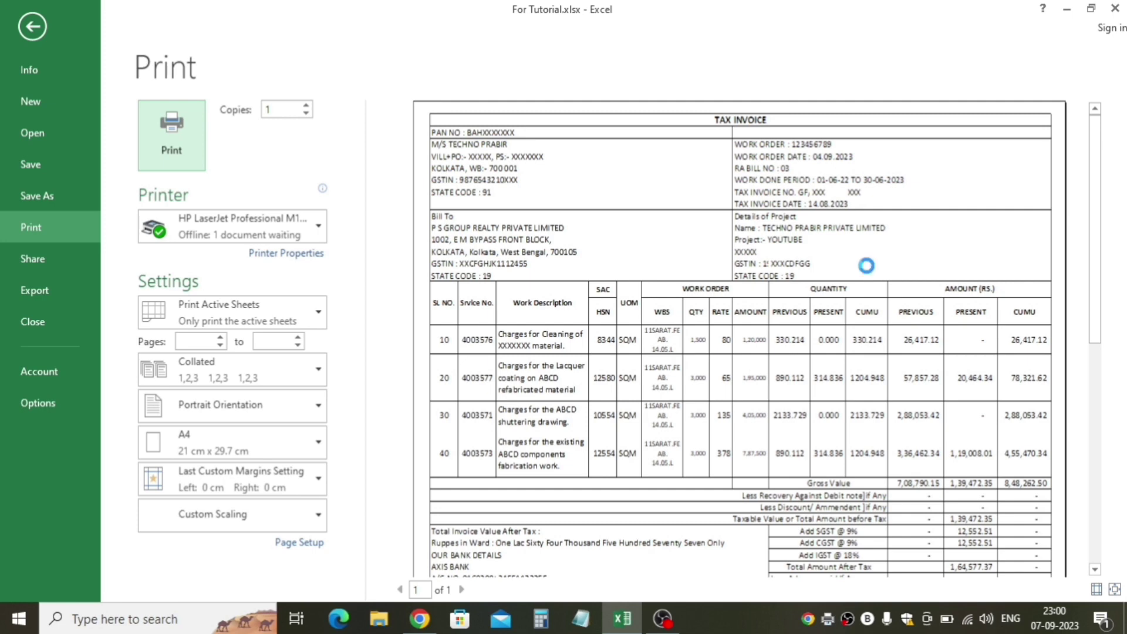
pyautogui.press('Escape')
# Select the Meas sheet's header rows 1–4 and bring up the Page Layout ribbon.
pyautogui.scroll(-8, 262, 350)
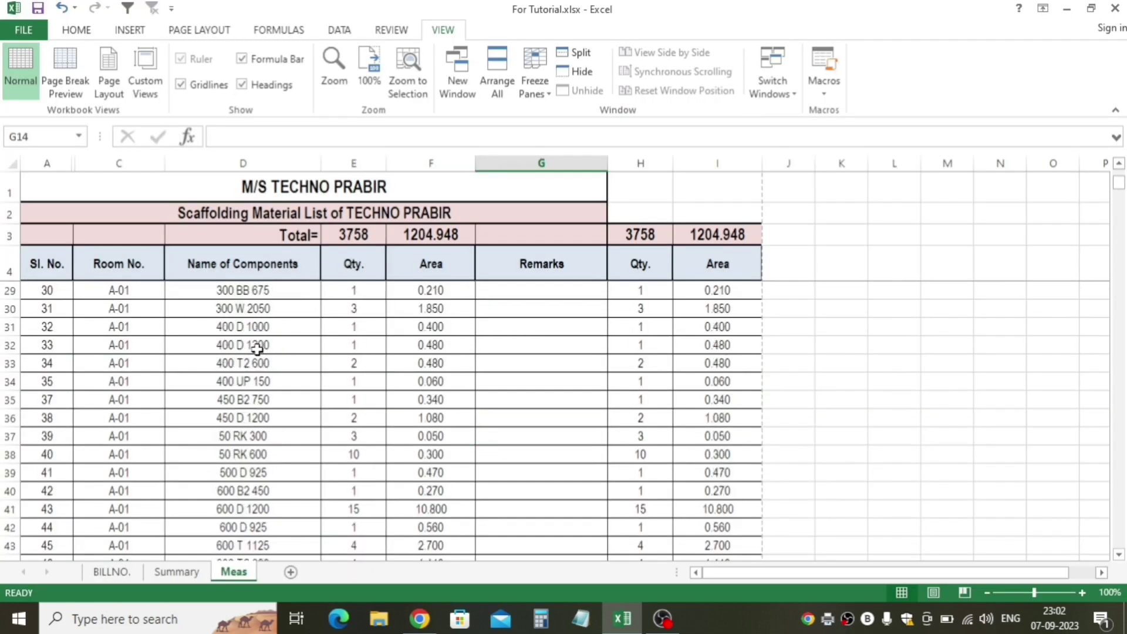
pyautogui.scroll(-16, 261, 352)
pyautogui.scroll(-4, 258, 355)
pyautogui.scroll(-14, 253, 361)
pyautogui.scroll(10, 253, 362)
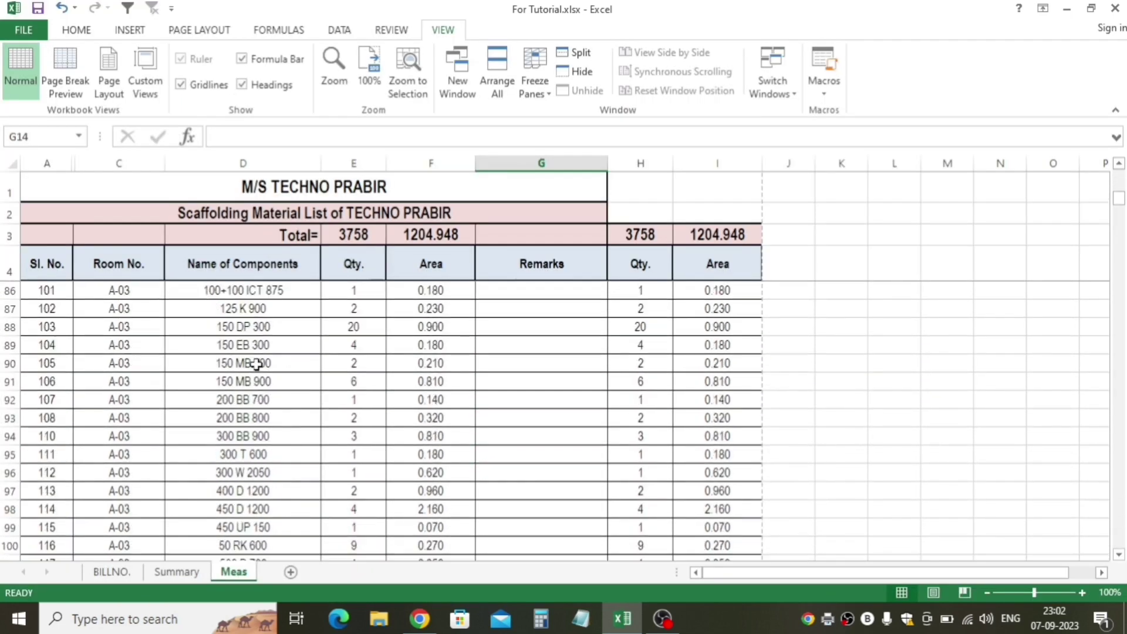
pyautogui.scroll(12, 275, 364)
pyautogui.scroll(19, 293, 371)
pyautogui.scroll(1, 293, 378)
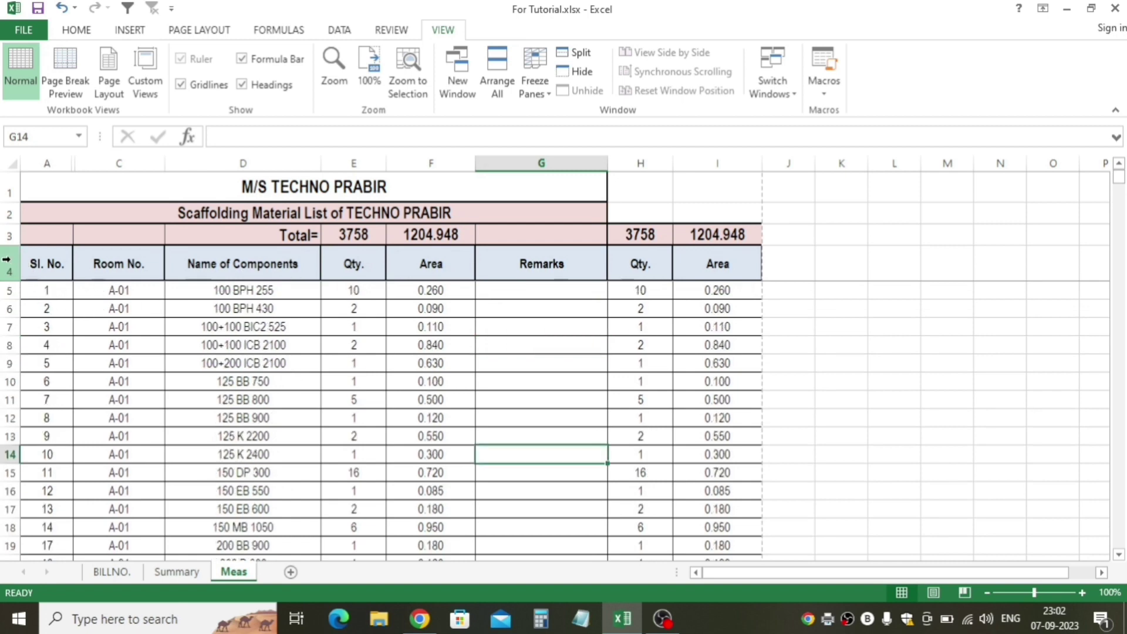
pyautogui.click(7, 259)
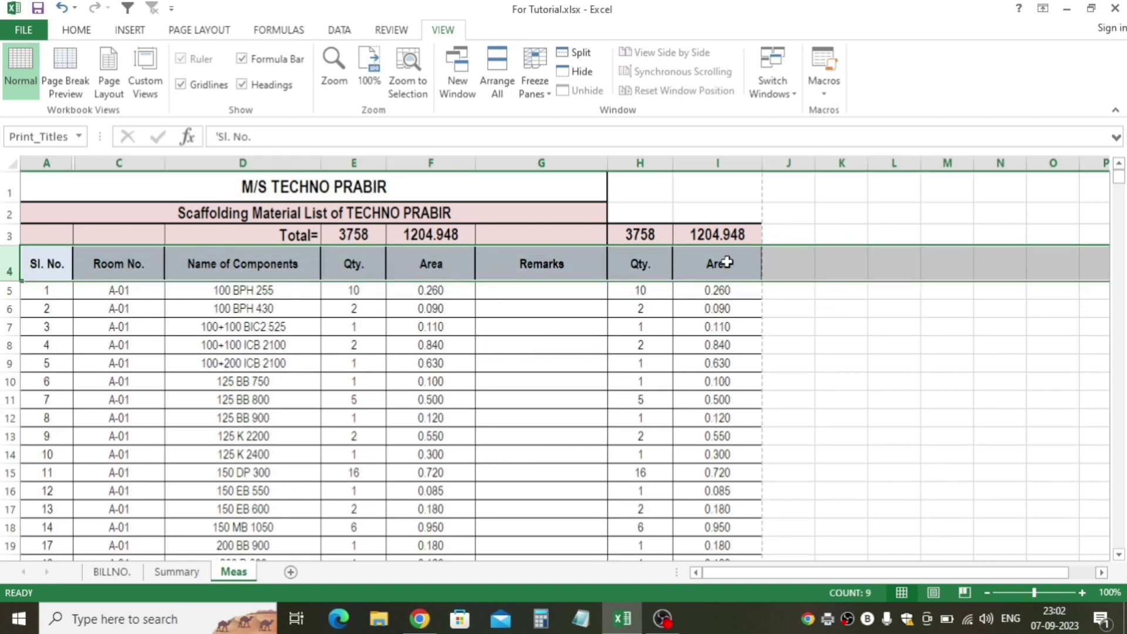
pyautogui.moveTo(7, 259); pyautogui.dragTo(7, 187)
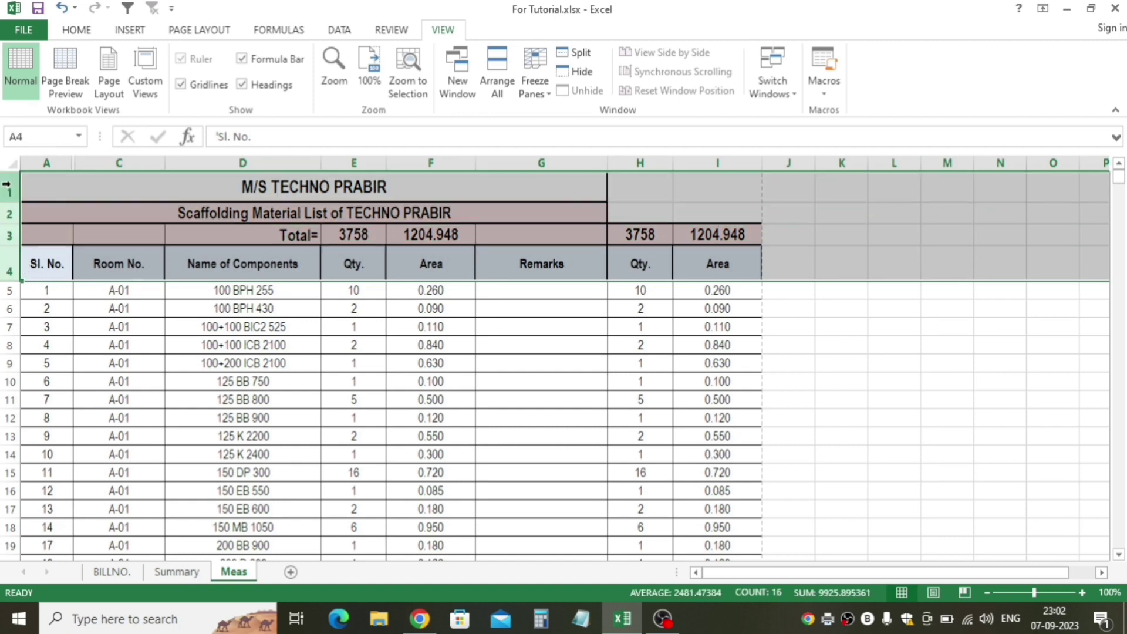
pyautogui.click(111, 380)
pyautogui.click(422, 360)
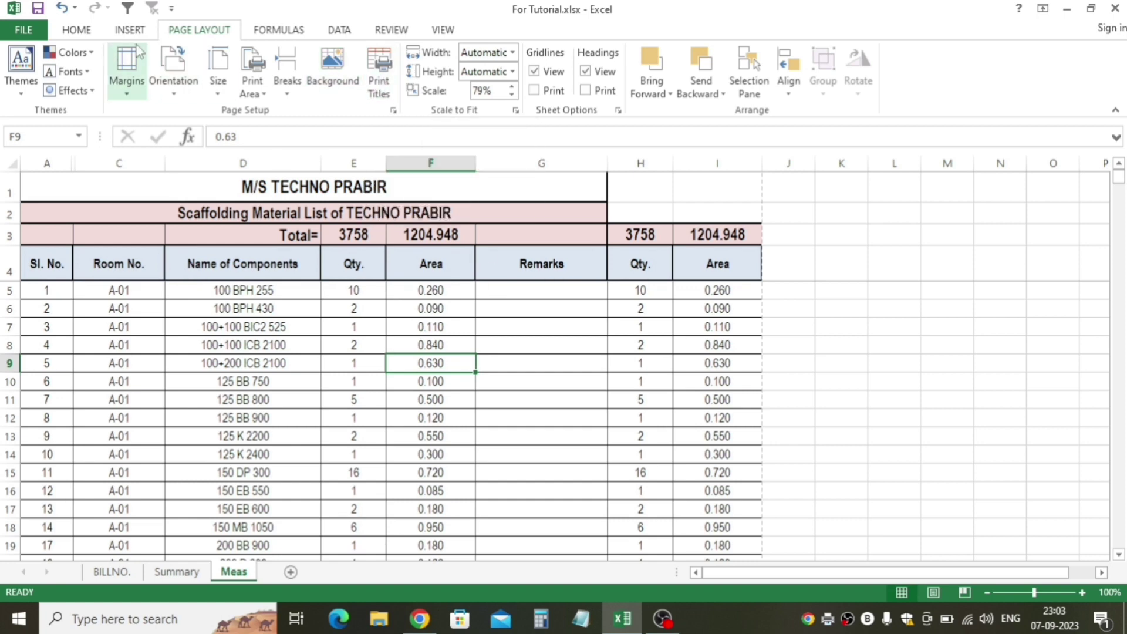
# Set Print Titles 'Rows to repeat at top' to $1:$4 for the Meas sheet.
pyautogui.click(379, 87)
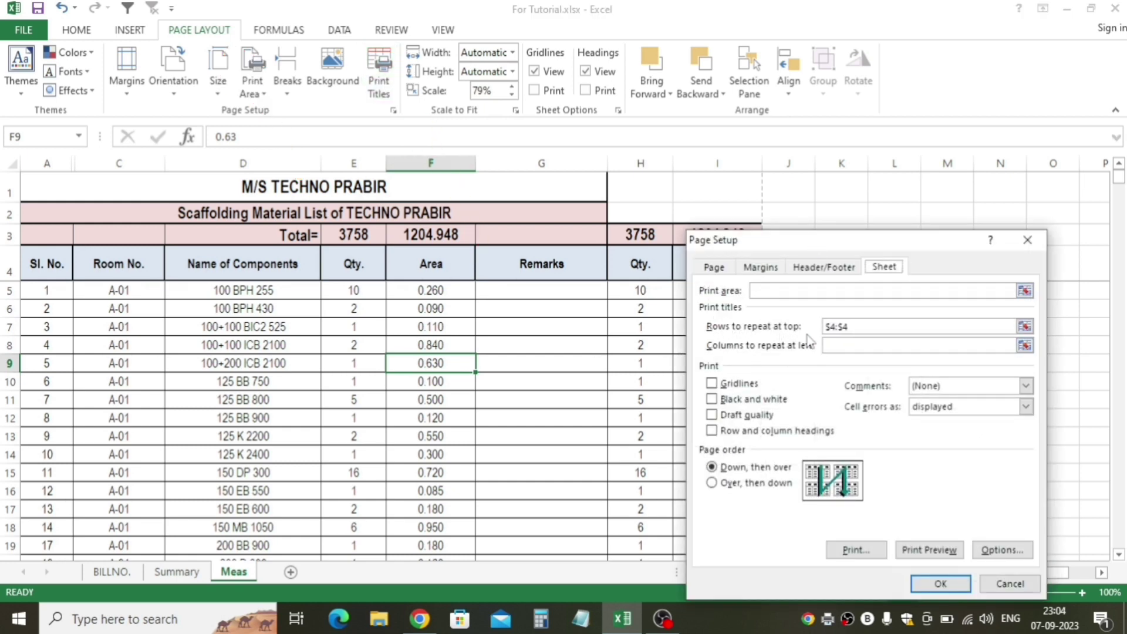
pyautogui.click(1025, 326)
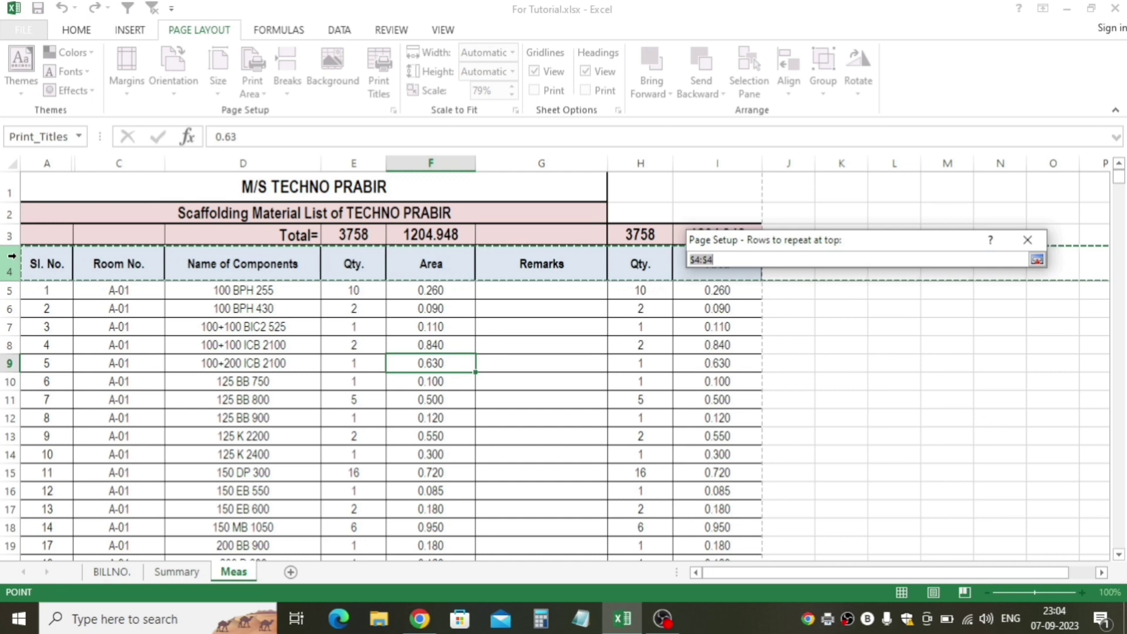
pyautogui.moveTo(12, 256); pyautogui.dragTo(11, 186)
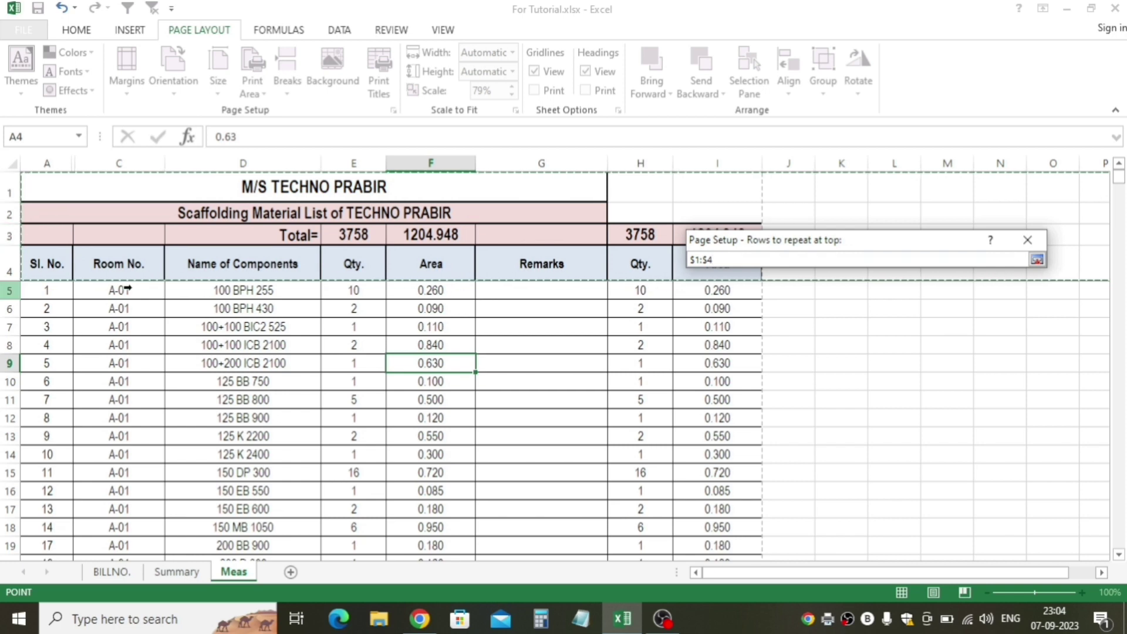
pyautogui.click(1036, 259)
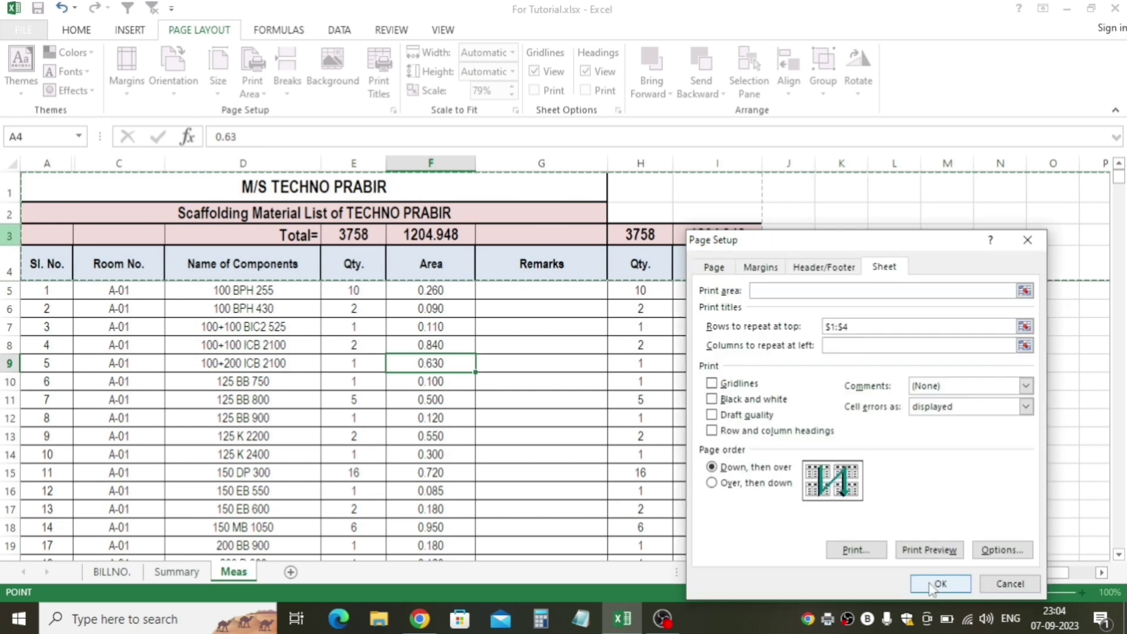
pyautogui.click(924, 580)
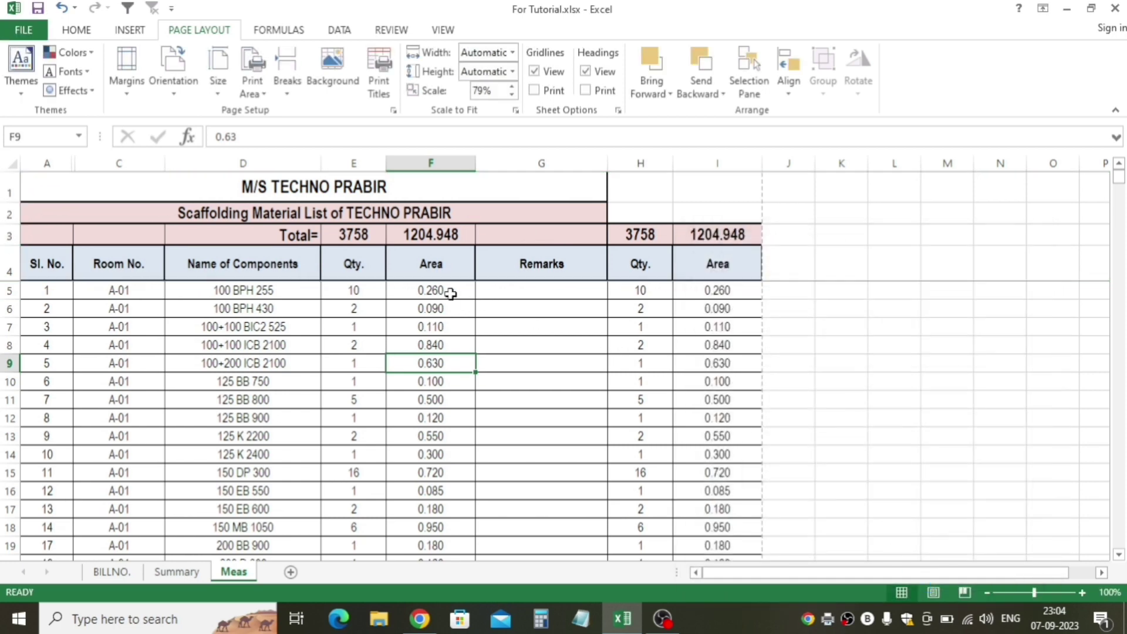
pyautogui.hotkey('ctrl', 'p')
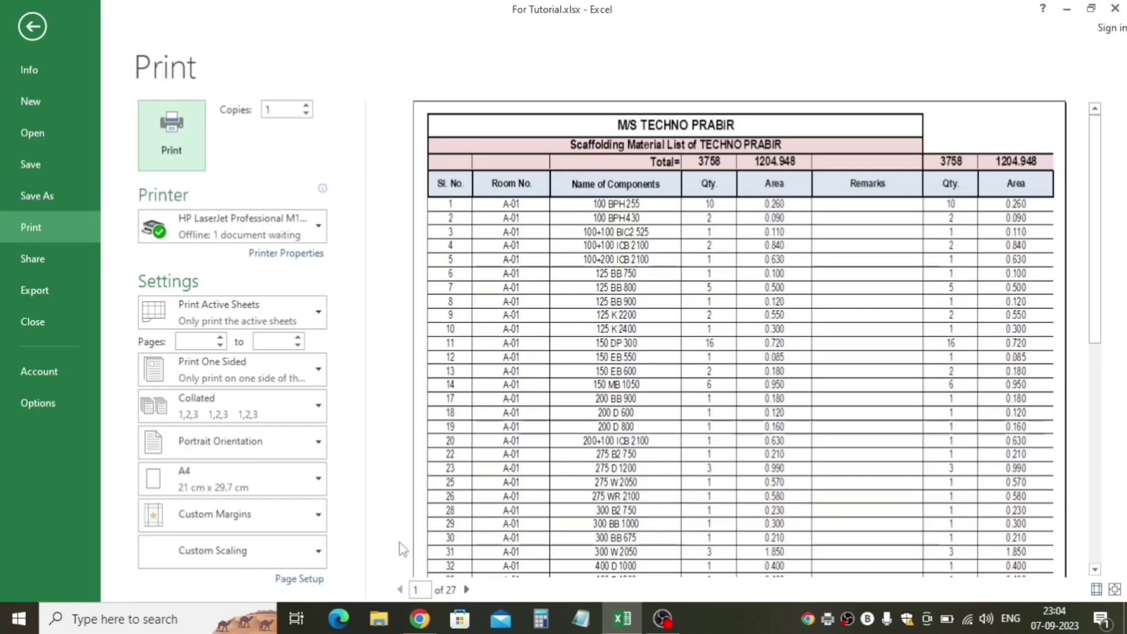
pyautogui.click(467, 589)
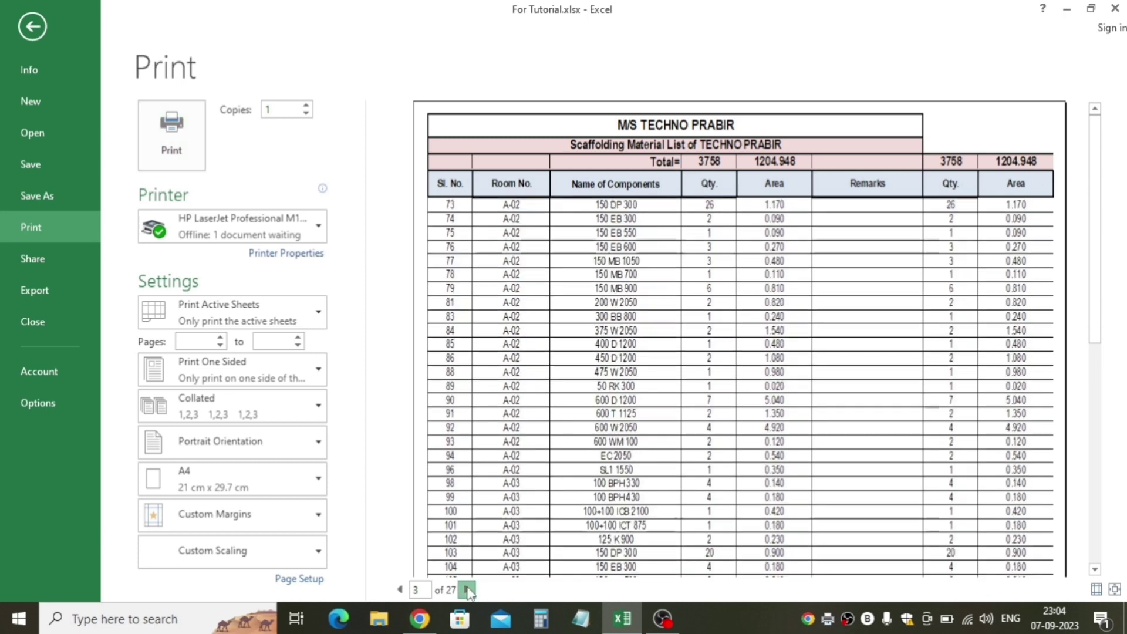
pyautogui.doubleClick(467, 589)
pyautogui.doubleClick(466, 589)
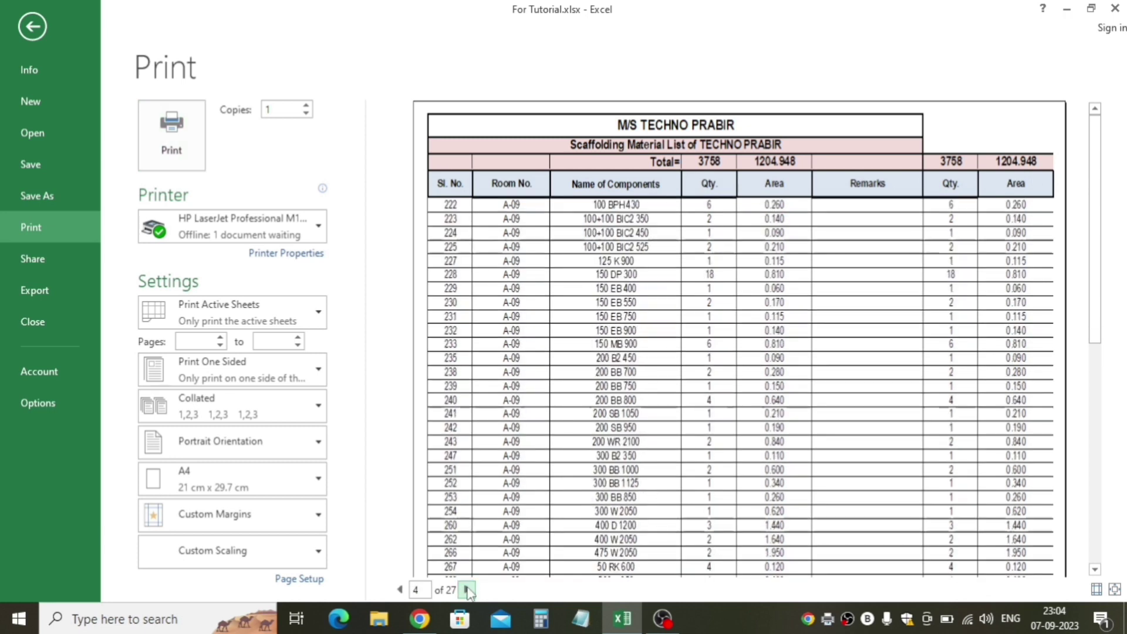
pyautogui.click(464, 134)
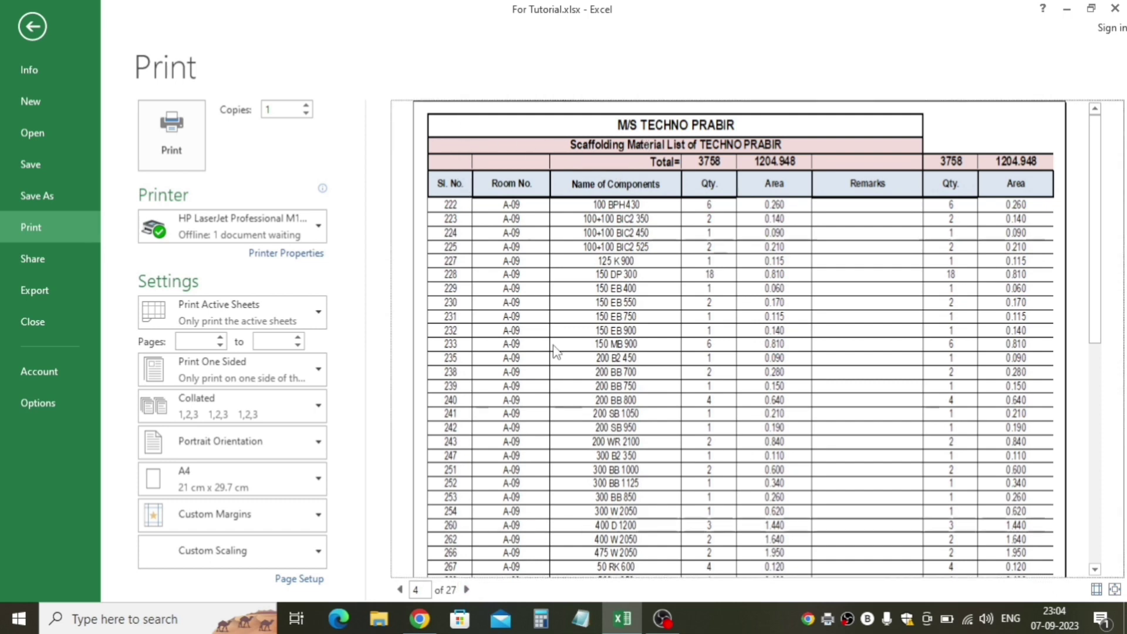
pyautogui.click(467, 589)
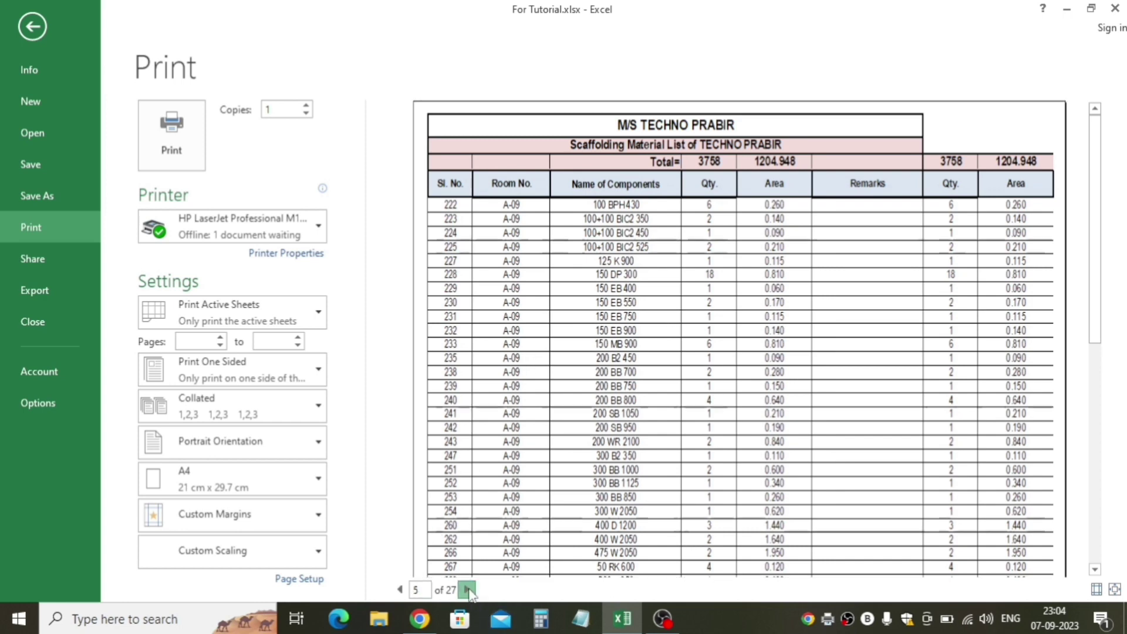
pyautogui.click(468, 589)
pyautogui.click(467, 589)
pyautogui.click(468, 589)
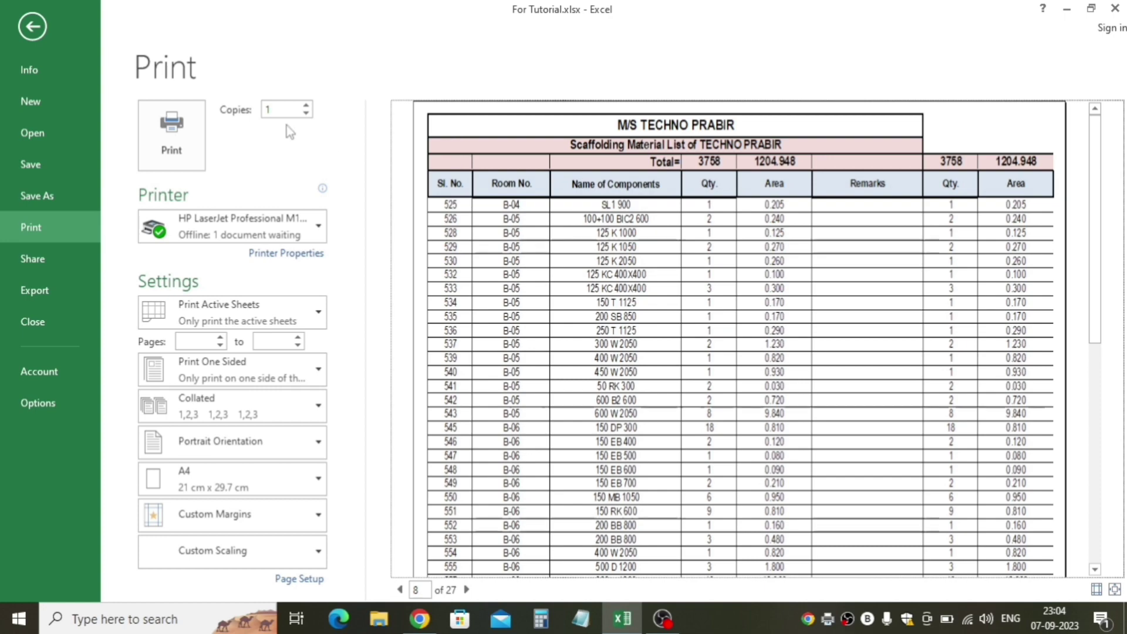
pyautogui.click(31, 26)
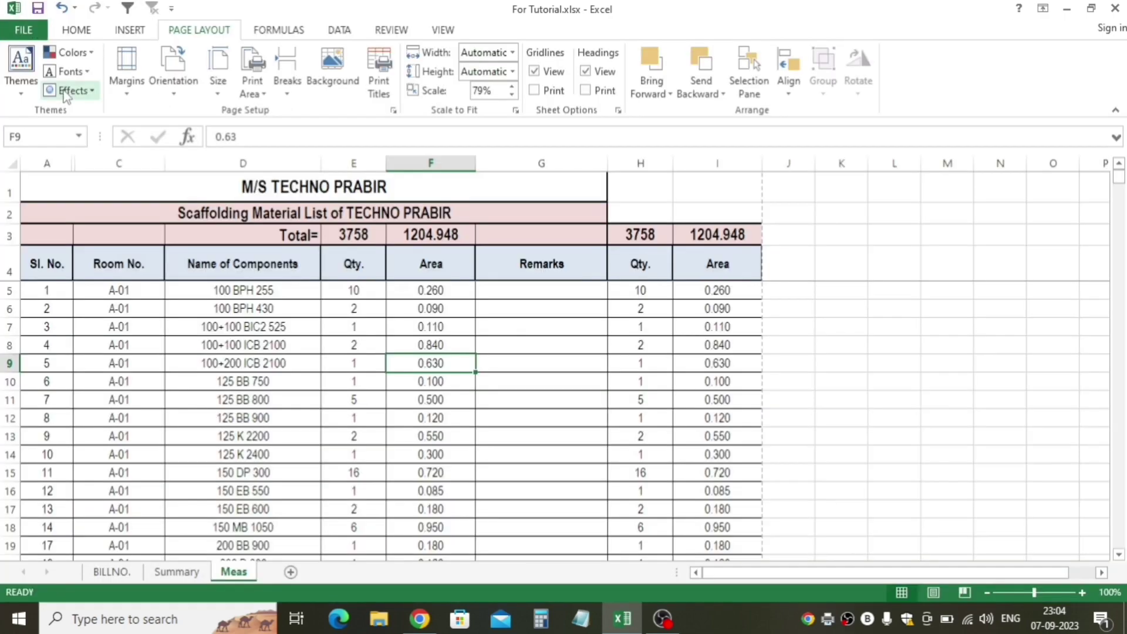
# Return to the Home ribbon and select the empty cells J9 and K8.
pyautogui.click(71, 35)
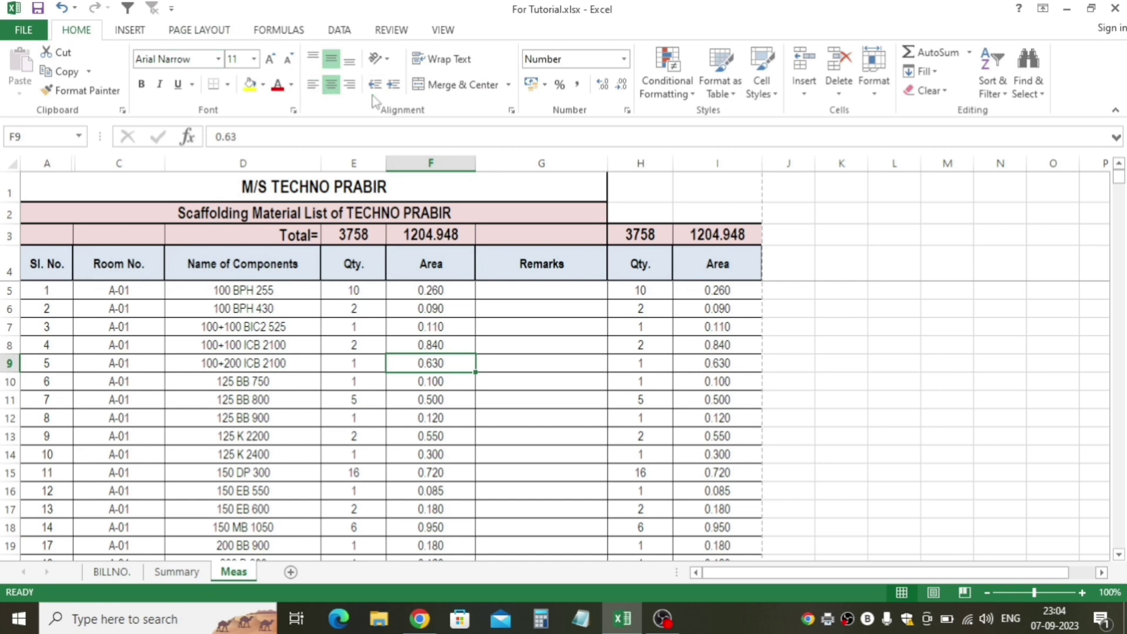
pyautogui.click(782, 364)
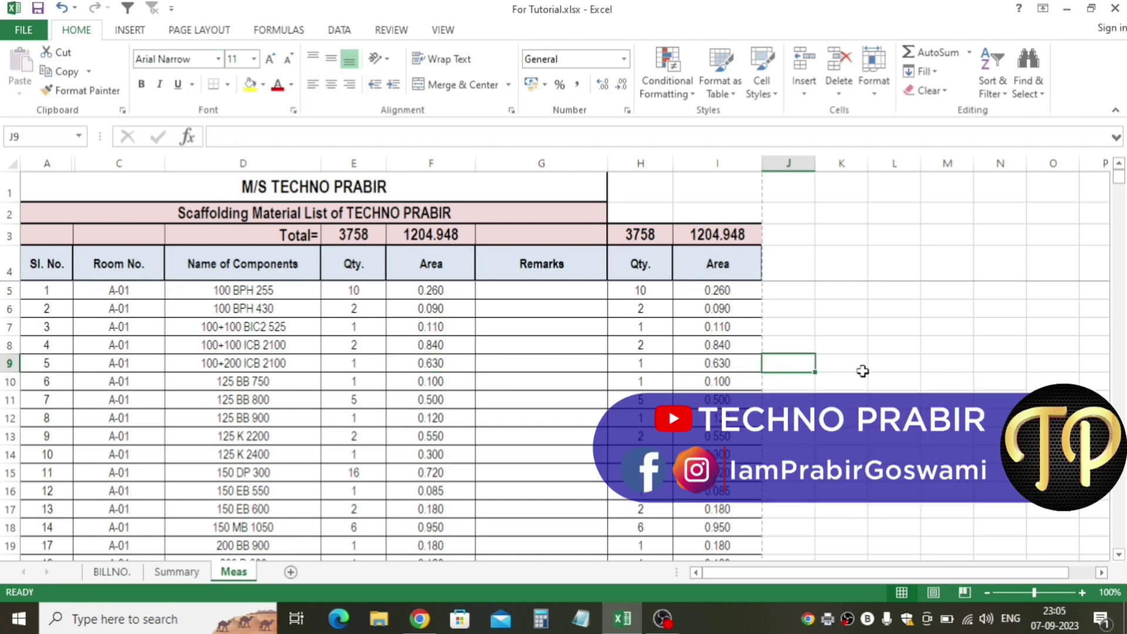
pyautogui.click(836, 352)
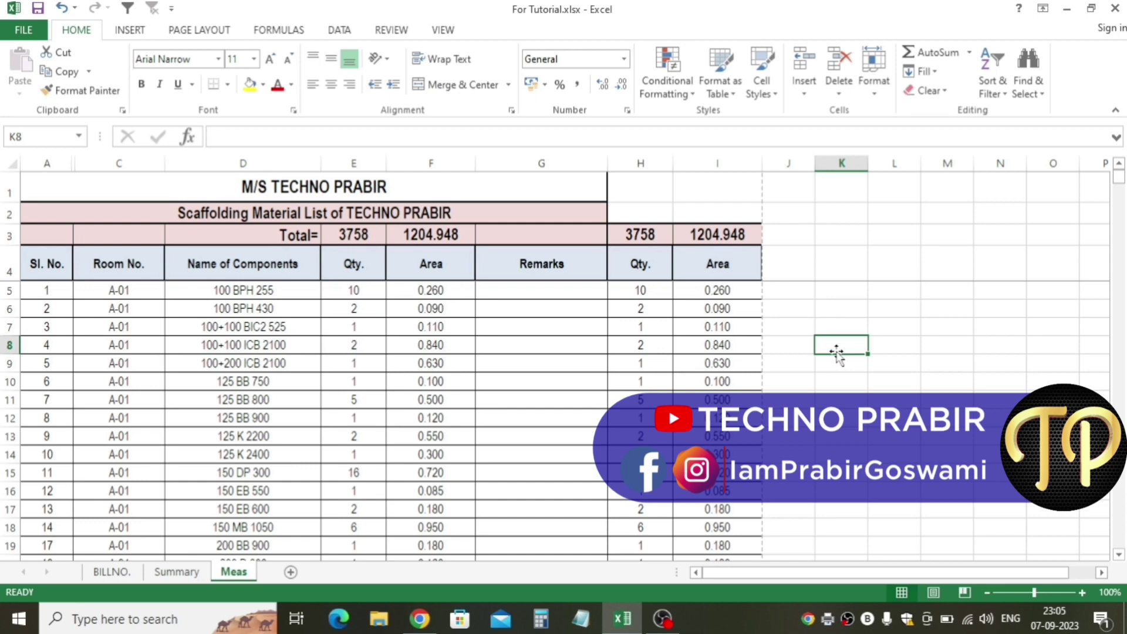